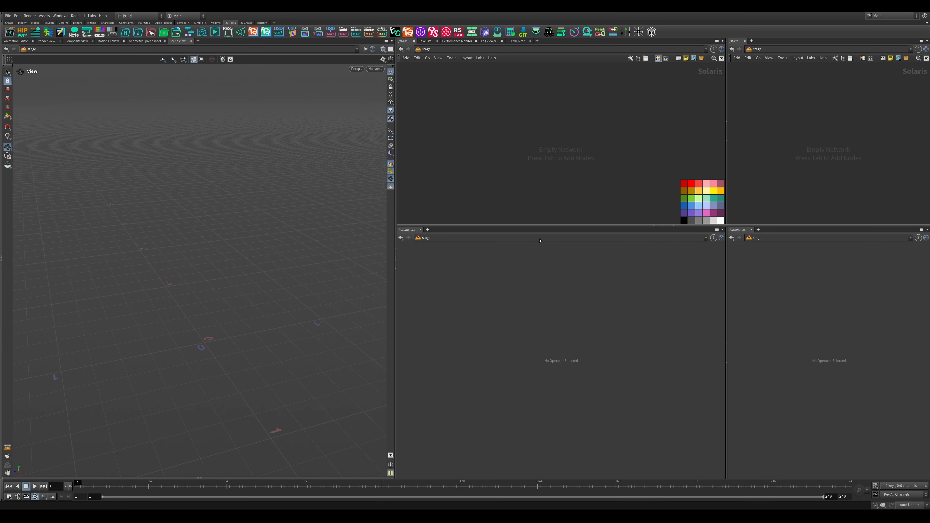
- Add a SOP Create node to the empty stage network and name it Line
{"action": "left_click_drag", "start_coordinate": [539, 225], "coordinate": [539, 289]}
{"action": "key", "text": "Tab"}
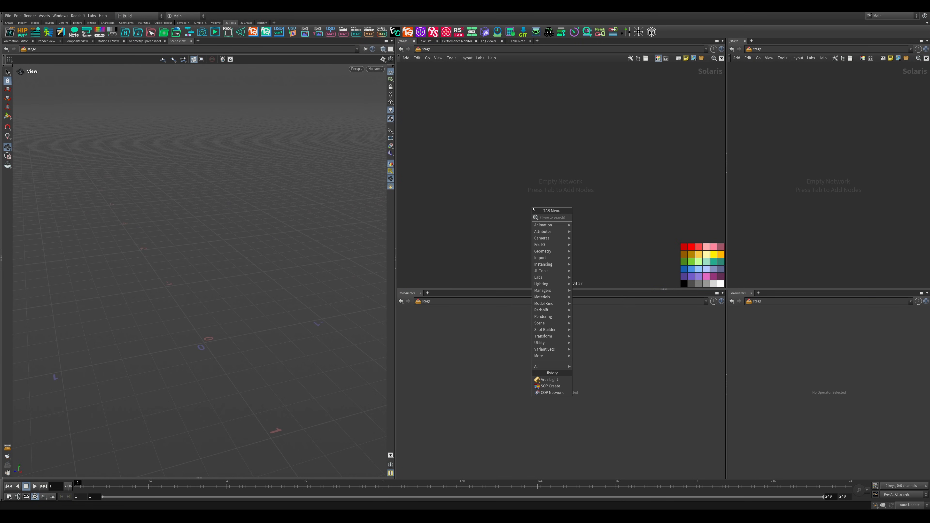
{"action": "type", "text": "so"}
{"action": "key", "text": "Return"}
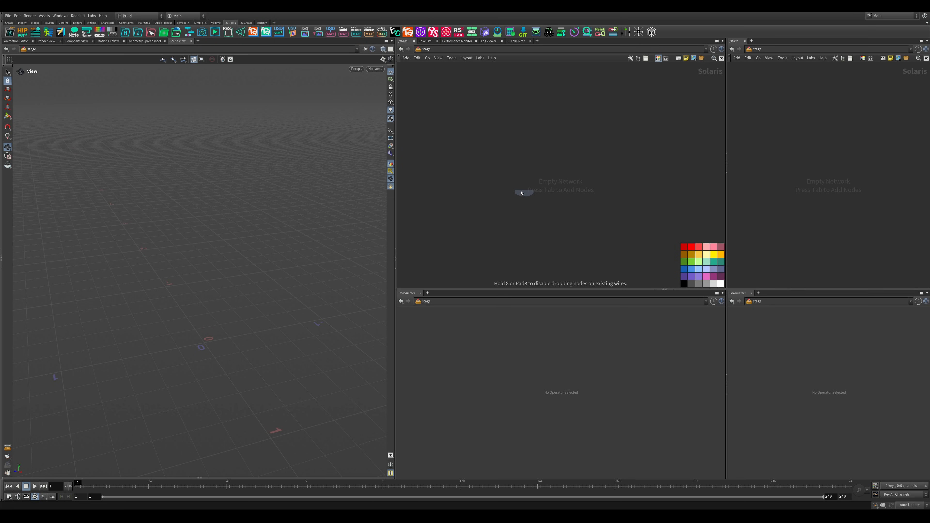
{"action": "left_click", "coordinate": [534, 141]}
{"action": "type", "text": "Line"}
{"action": "key", "text": "Return"}
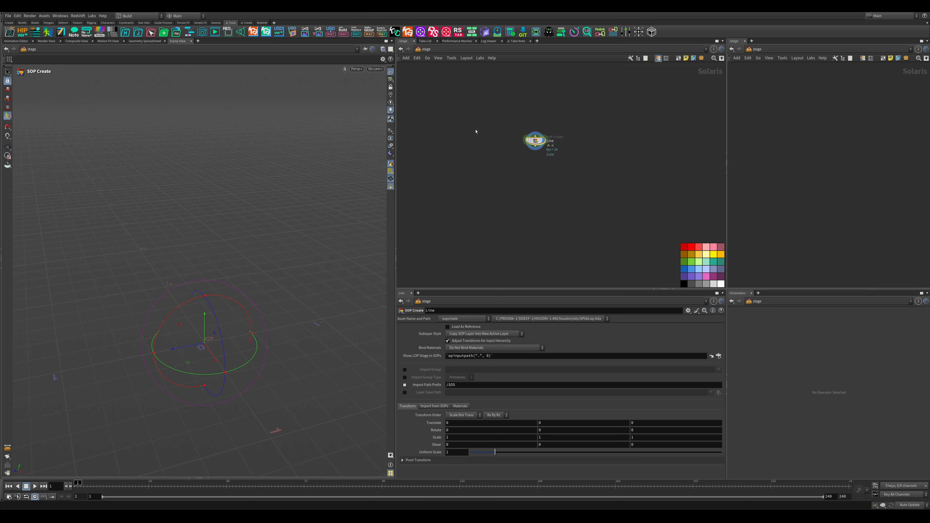
- Go inside the Line SOP Create node and add a Line node to its geometry network
{"action": "double_click", "coordinate": [535, 141]}
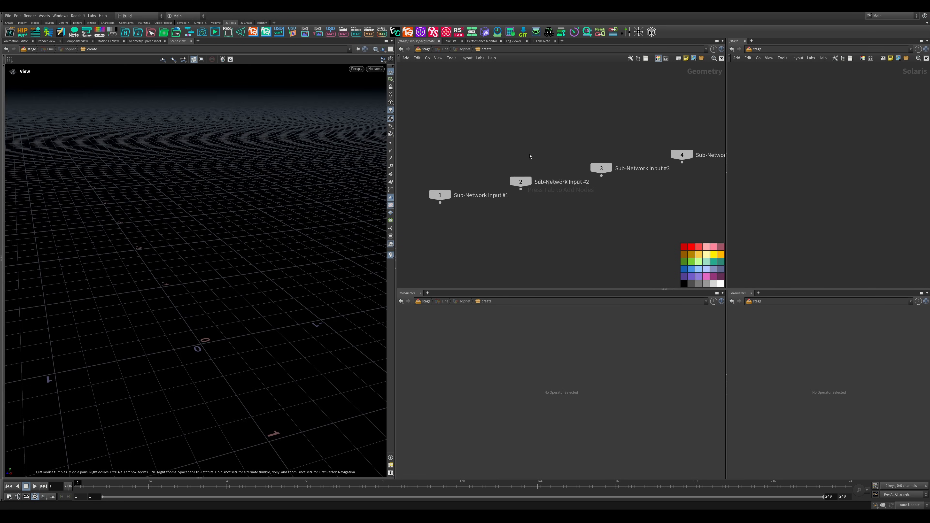
{"action": "key", "text": "Tab"}
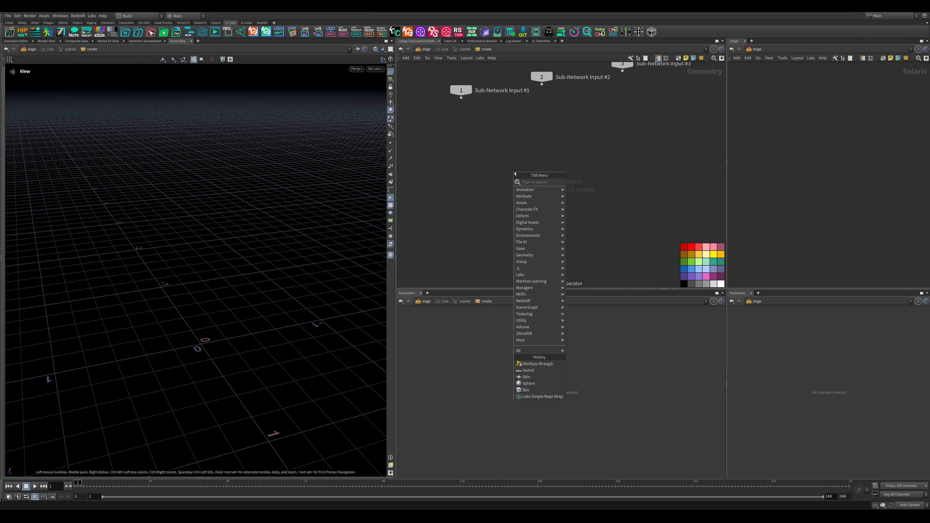
{"action": "type", "text": "line"}
{"action": "key", "text": "Return"}
{"action": "left_click", "coordinate": [515, 174]}
{"action": "left_click_drag", "start_coordinate": [205, 216], "coordinate": [202, 234]}
{"action": "right_click_drag", "start_coordinate": [202, 234], "coordinate": [256, 239]}
{"action": "mouse_move", "coordinate": [231, 249]}
{"action": "middle_mouse_down"}
{"action": "mouse_move", "coordinate": [228, 231]}
{"action": "mouse_move", "coordinate": [221, 242]}
{"action": "middle_mouse_up"}
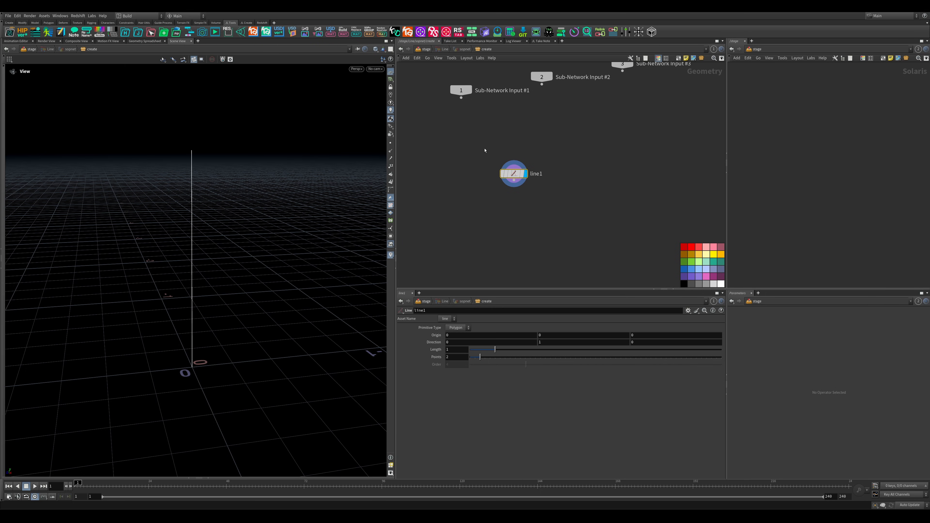
- Add a Resample node below the line node, connect it, and enable its Curve U Attribute
{"action": "middle_click_drag", "start_coordinate": [528, 214], "coordinate": [525, 177]}
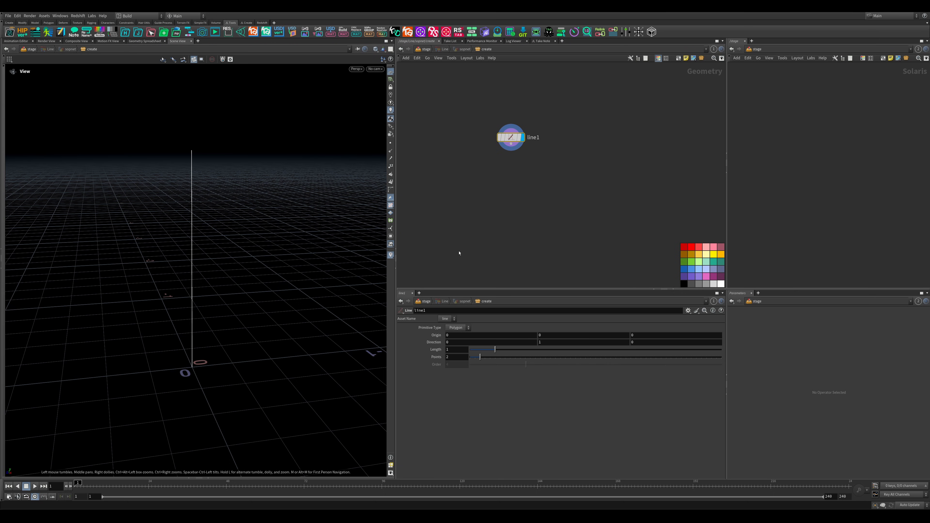
{"action": "key", "text": "Tab"}
{"action": "type", "text": "re"}
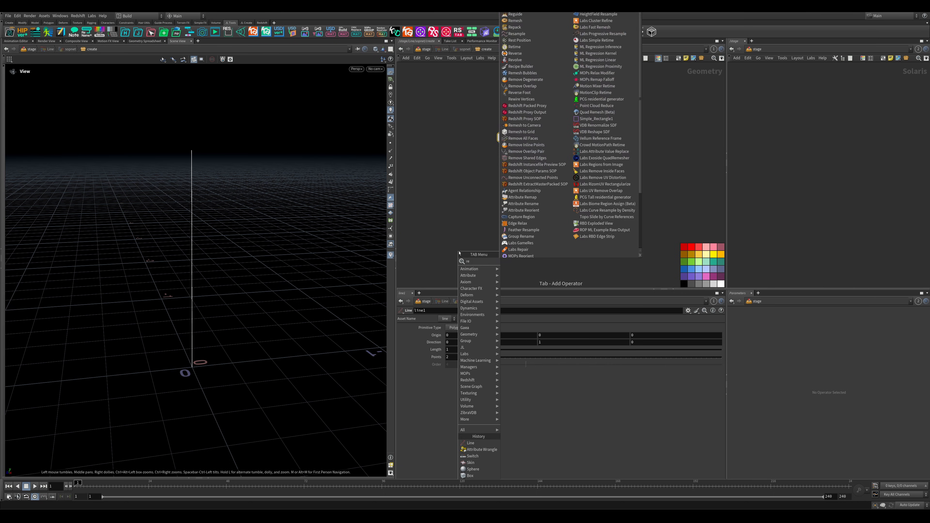
{"action": "key", "text": "Return"}
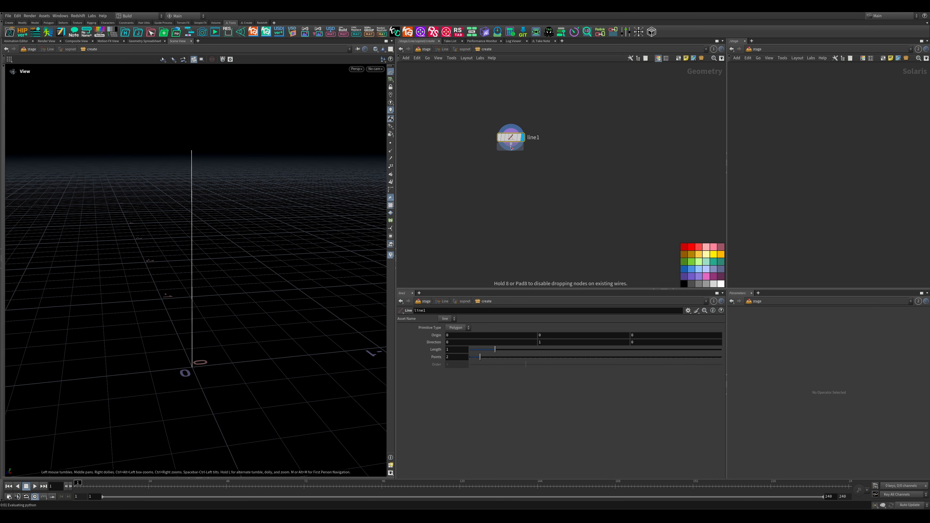
{"action": "left_click", "coordinate": [512, 172]}
{"action": "left_click_drag", "start_coordinate": [517, 176], "coordinate": [518, 196]}
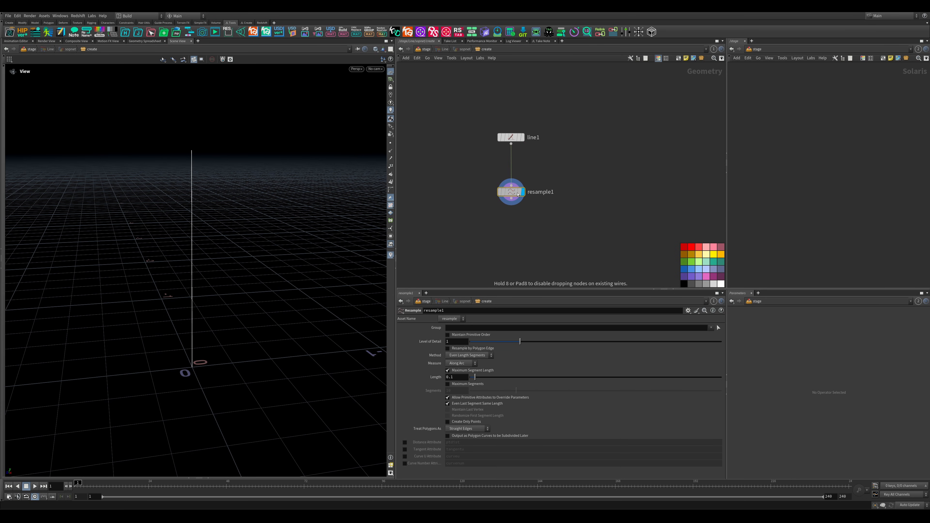
{"action": "left_click", "coordinate": [405, 456]}
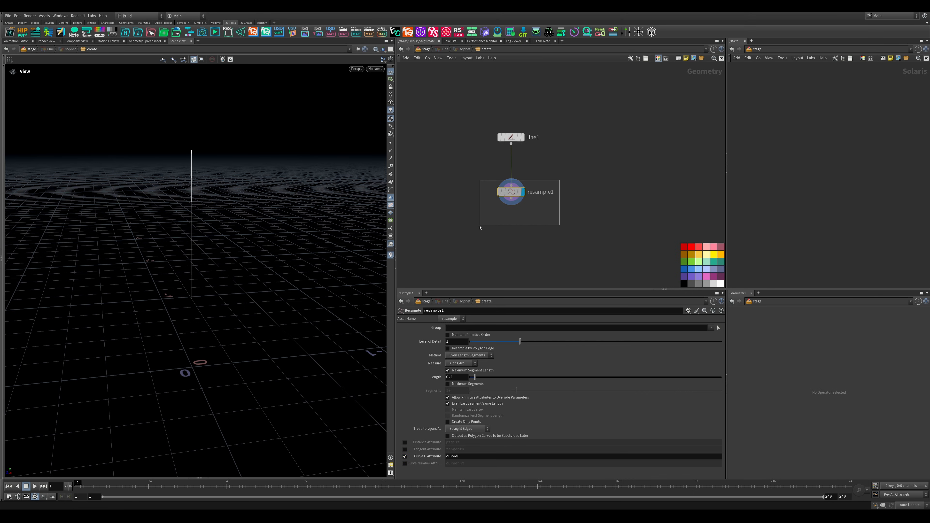
- Add a Marker visualizer to the resample node and set its attribute to curveu
{"action": "left_click", "coordinate": [390, 255]}
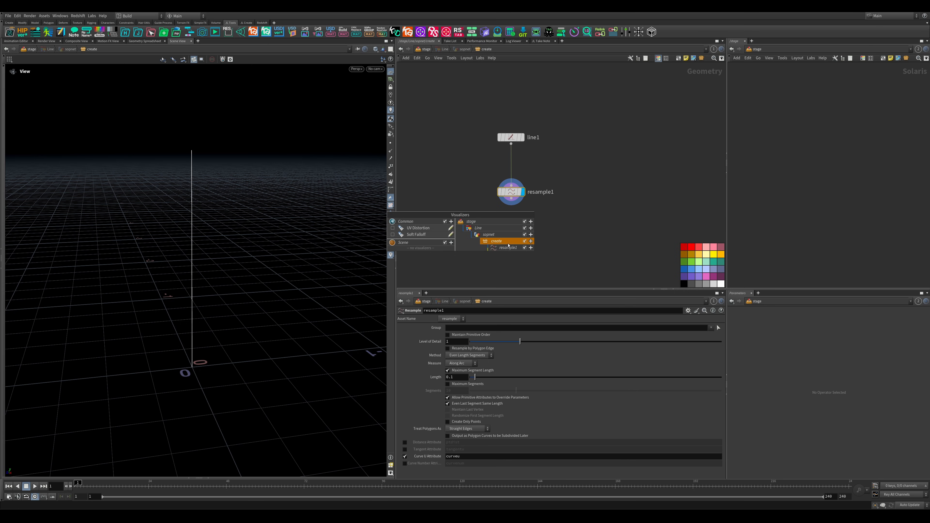
{"action": "left_click", "coordinate": [531, 249]}
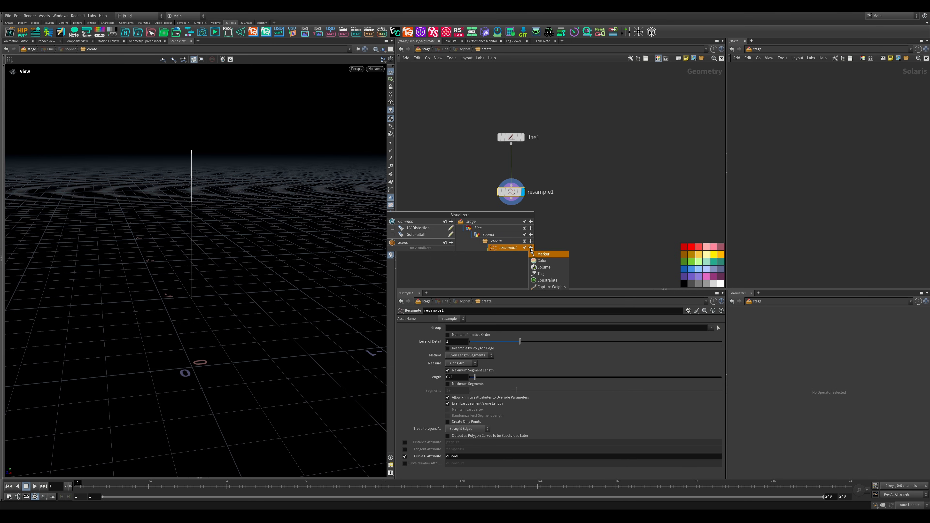
{"action": "left_click", "coordinate": [541, 255]}
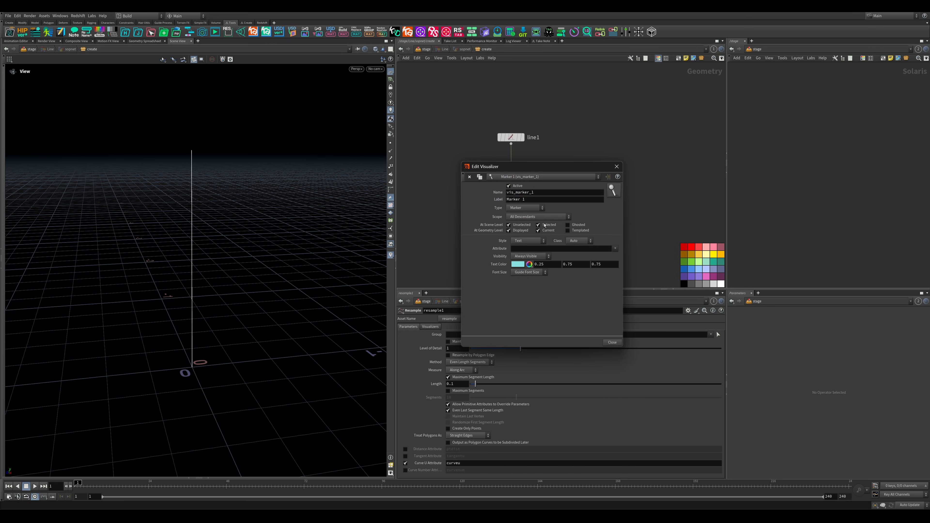
{"action": "left_click", "coordinate": [615, 248]}
{"action": "left_click", "coordinate": [620, 262]}
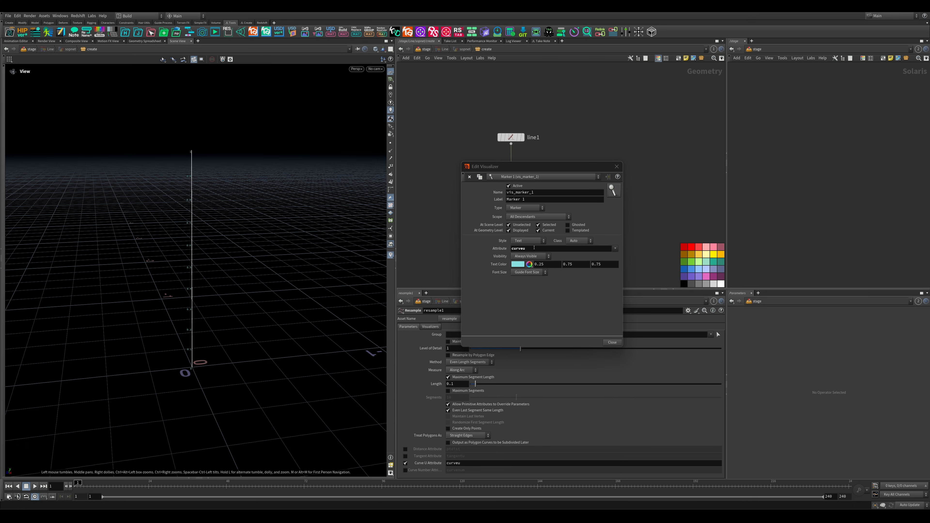
- Change the visualizer's type to Color with the Ramped Attribute color type, and close the visualizer editor
{"action": "left_click", "coordinate": [521, 241]}
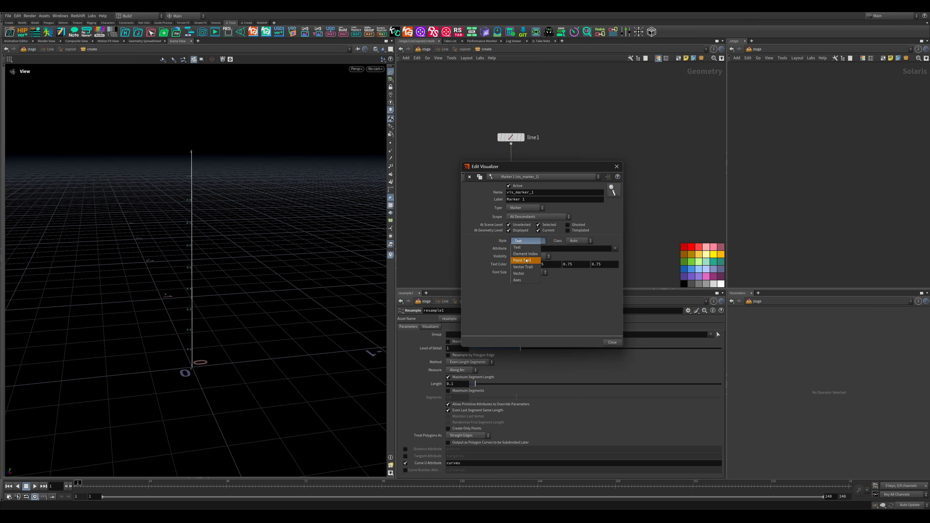
{"action": "left_click", "coordinate": [518, 208]}
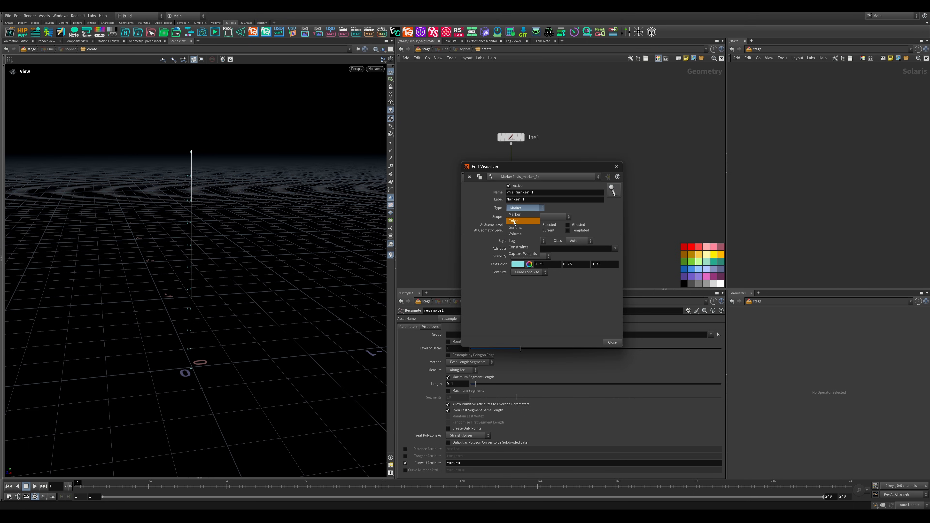
{"action": "left_click", "coordinate": [514, 222]}
{"action": "left_click", "coordinate": [535, 242]}
{"action": "left_click", "coordinate": [533, 249]}
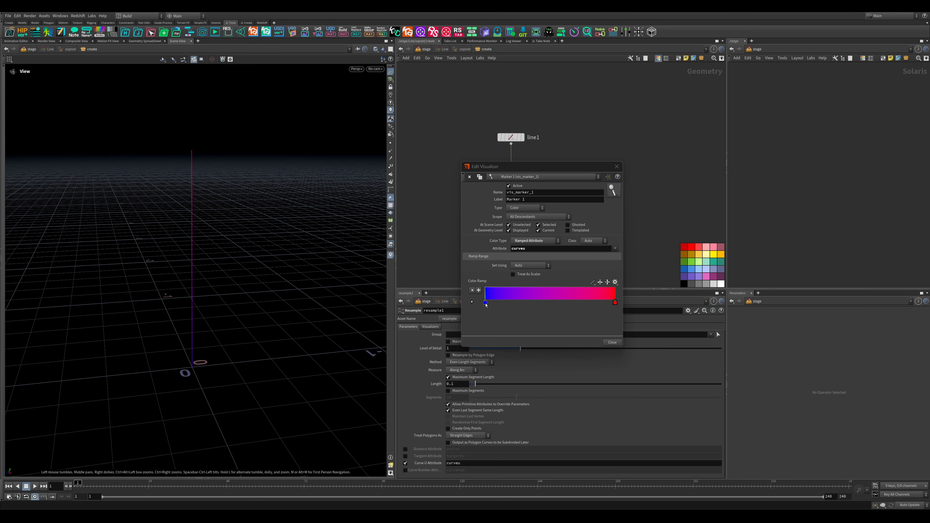
{"action": "mouse_move", "coordinate": [486, 303]}
{"action": "left_mouse_down"}
{"action": "mouse_move", "coordinate": [555, 313]}
{"action": "mouse_move", "coordinate": [476, 310]}
{"action": "left_mouse_up"}
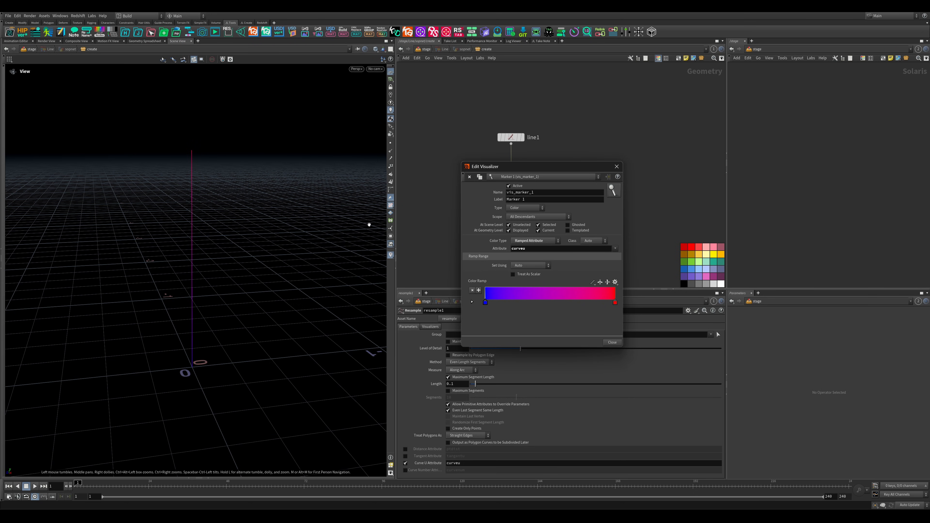
{"action": "left_click", "coordinate": [617, 166]}
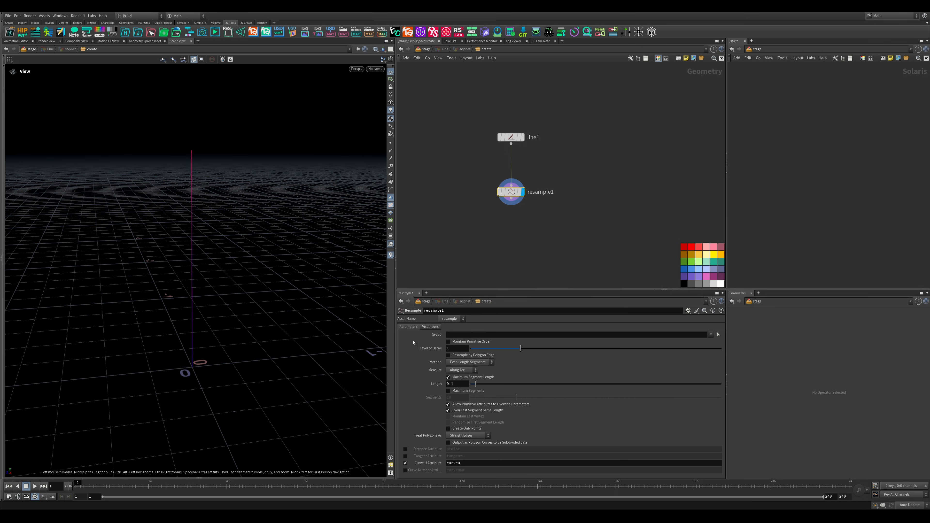
{"action": "left_click_drag", "start_coordinate": [190, 297], "coordinate": [187, 282]}
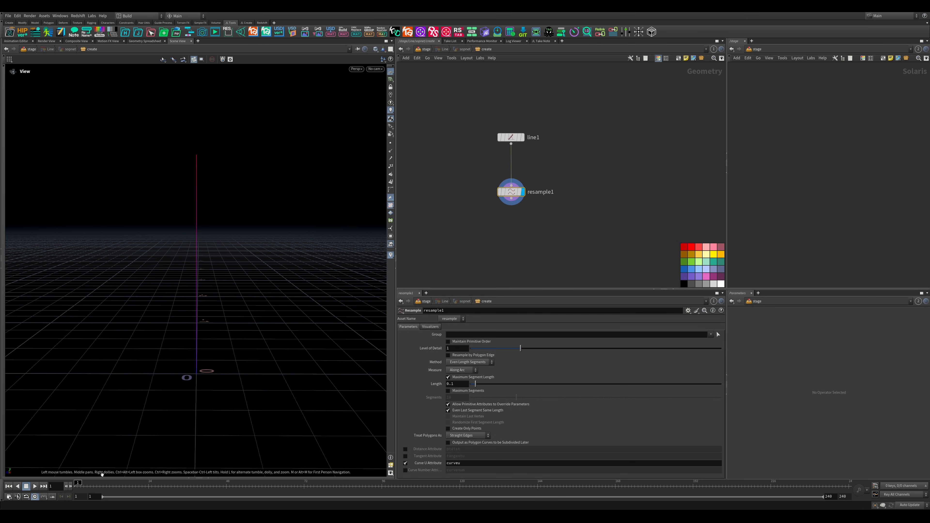
- Examine the resampled points' curveu values in the Geometry Spreadsheet, and collapse the spreadsheet pane again
{"action": "left_click", "coordinate": [191, 478]}
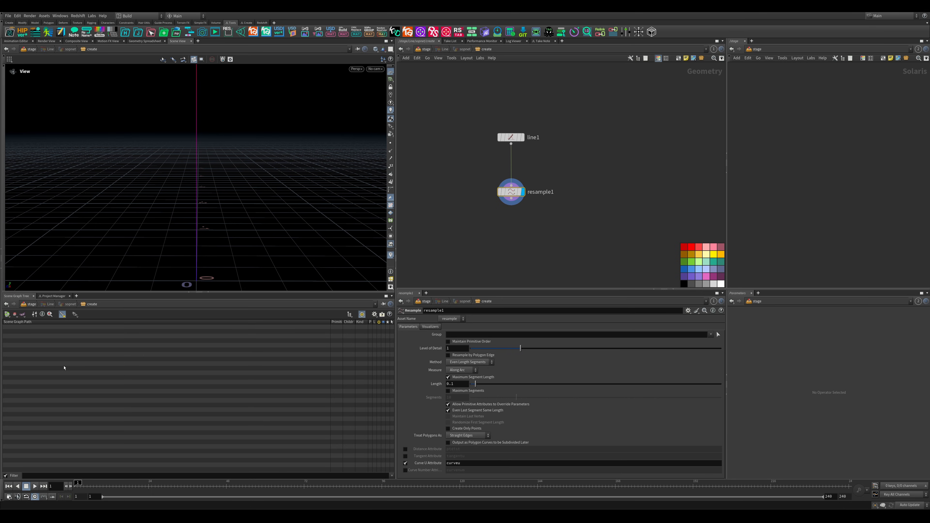
{"action": "key", "text": "alt+8"}
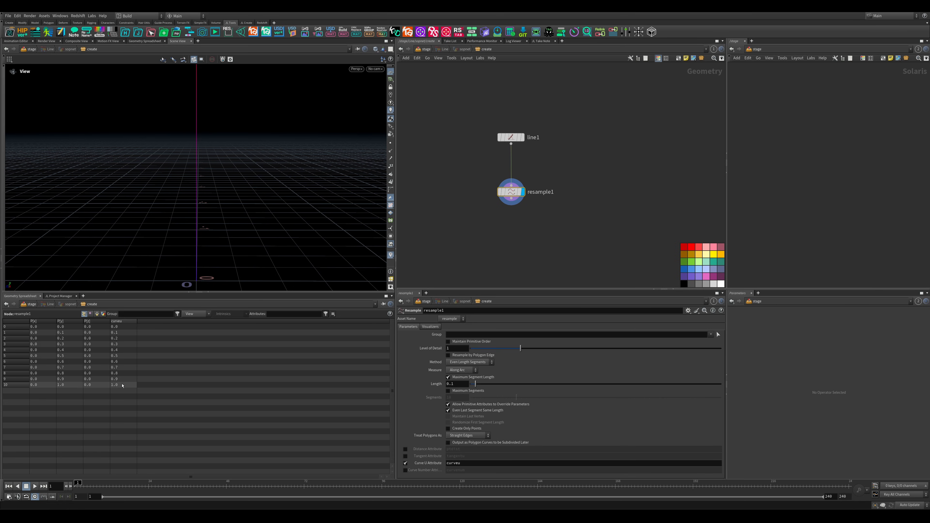
{"action": "middle_click_drag", "start_coordinate": [598, 204], "coordinate": [604, 166]}
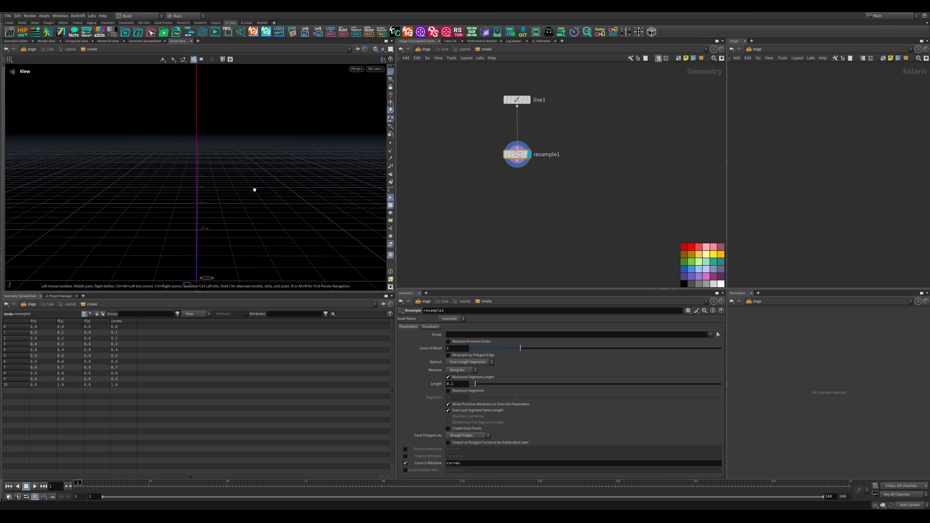
{"action": "left_click", "coordinate": [208, 292]}
- Add an Attribute Adjust Float node connected below the resample node and set its attribute name to curveu
{"action": "middle_click_drag", "start_coordinate": [538, 201], "coordinate": [534, 204]}
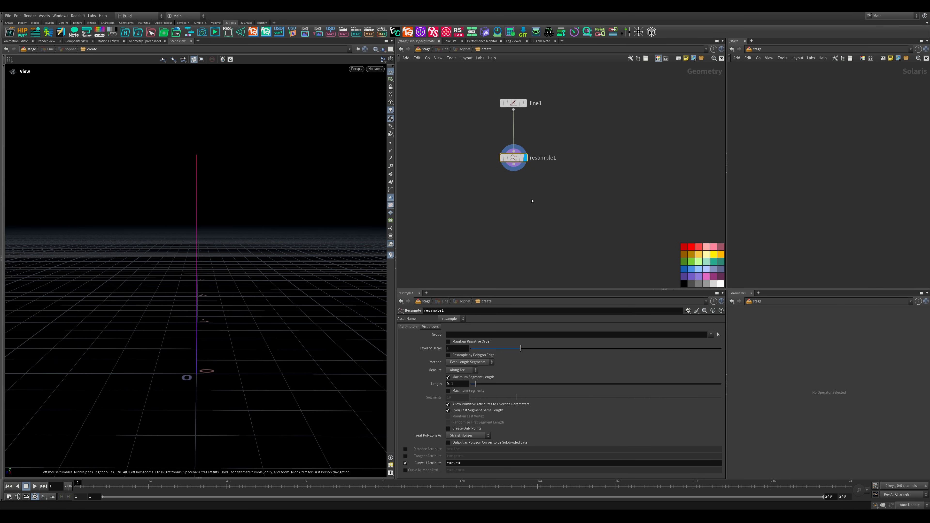
{"action": "key", "text": "Tab"}
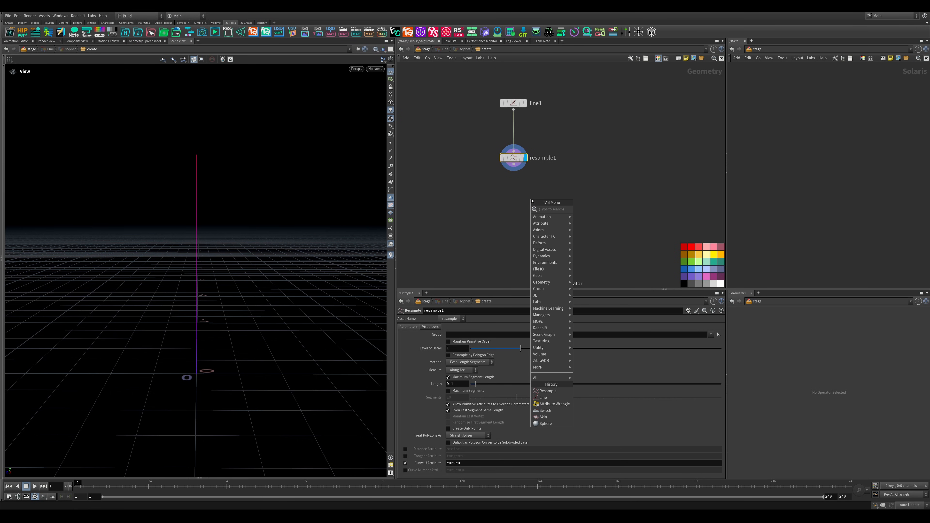
{"action": "type", "text": "aaf"}
{"action": "key", "text": "Return"}
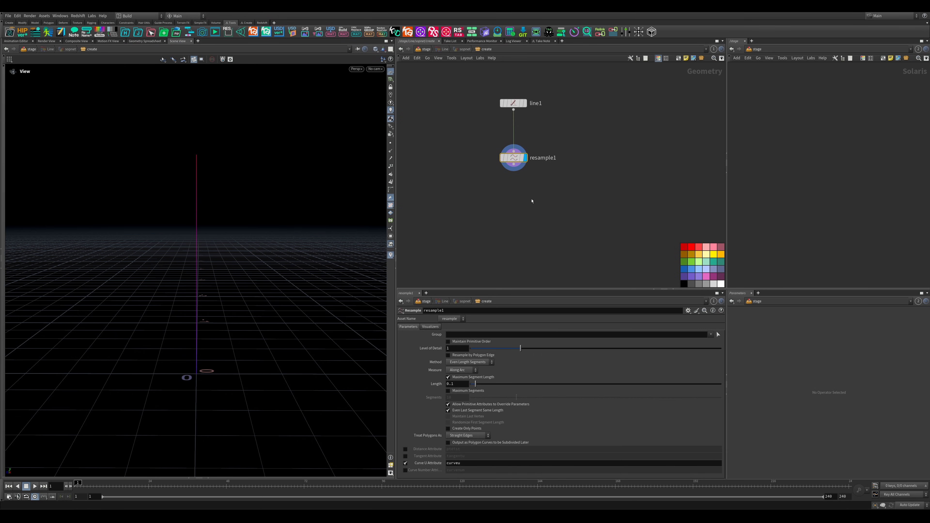
{"action": "left_click", "coordinate": [518, 209]}
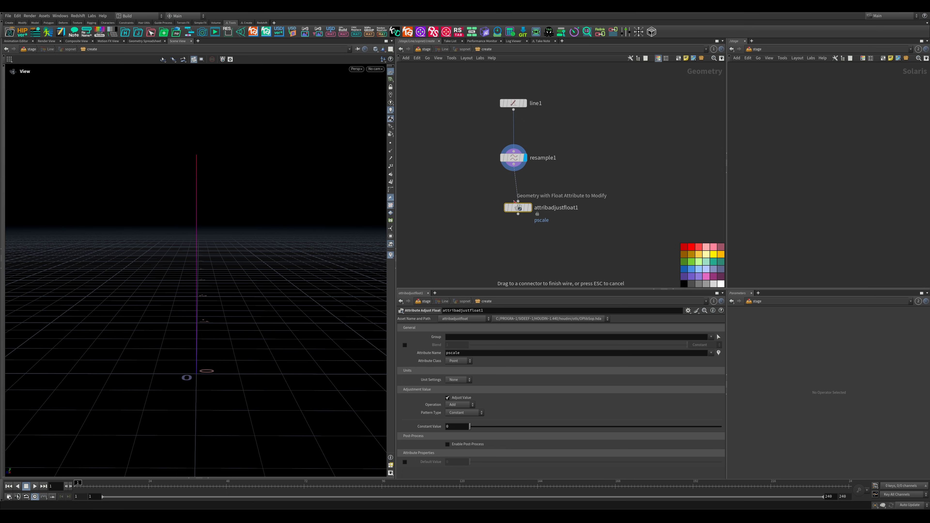
{"action": "left_click_drag", "start_coordinate": [521, 209], "coordinate": [516, 210]}
{"action": "left_click_drag", "start_coordinate": [582, 190], "coordinate": [434, 247]}
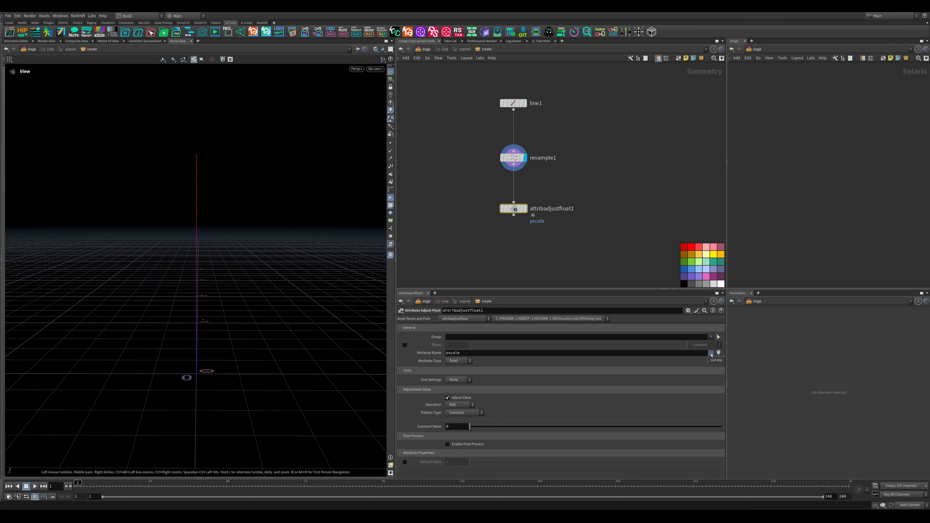
{"action": "left_click", "coordinate": [711, 353]}
{"action": "left_click", "coordinate": [715, 362]}
- Set the Attribute Adjust Float operation to Set Always and its pattern type to Remap Attribute
{"action": "left_click_drag", "start_coordinate": [501, 290], "coordinate": [500, 219]}
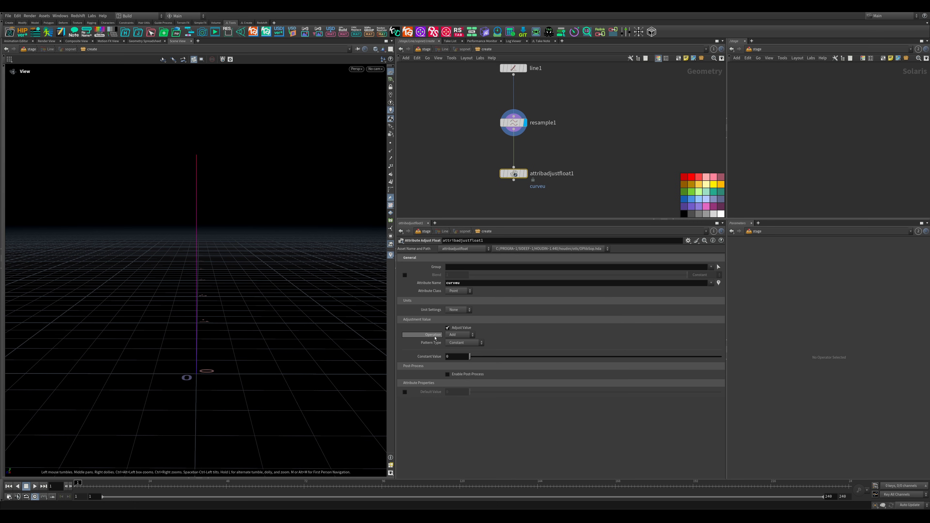
{"action": "left_click", "coordinate": [455, 336]}
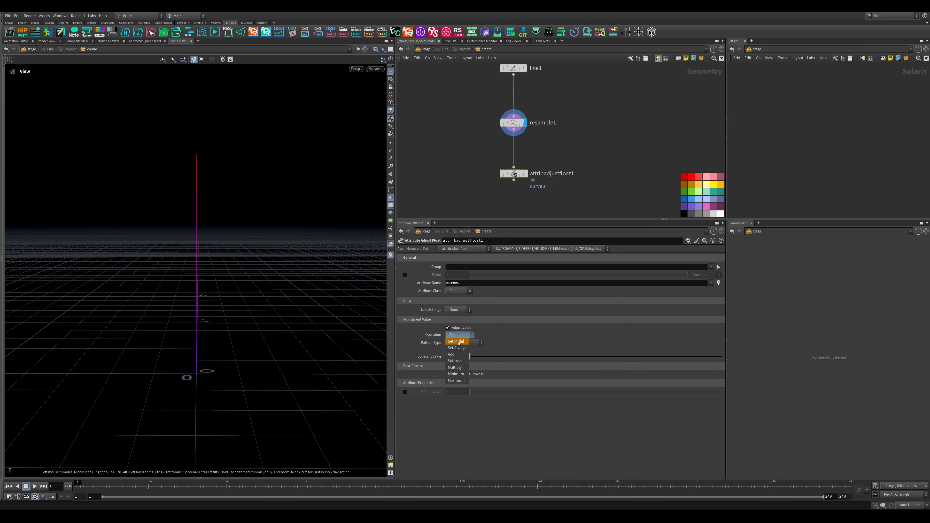
{"action": "left_click", "coordinate": [462, 348]}
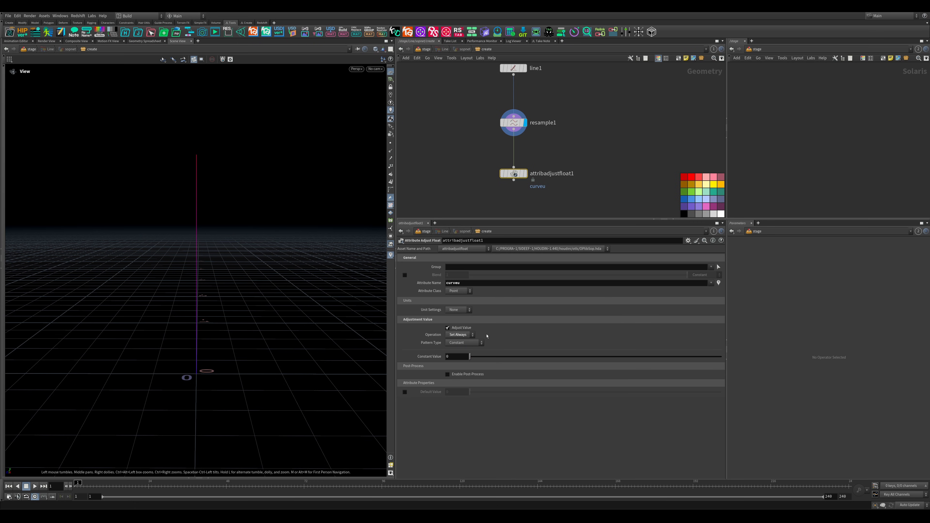
{"action": "left_click", "coordinate": [465, 336]}
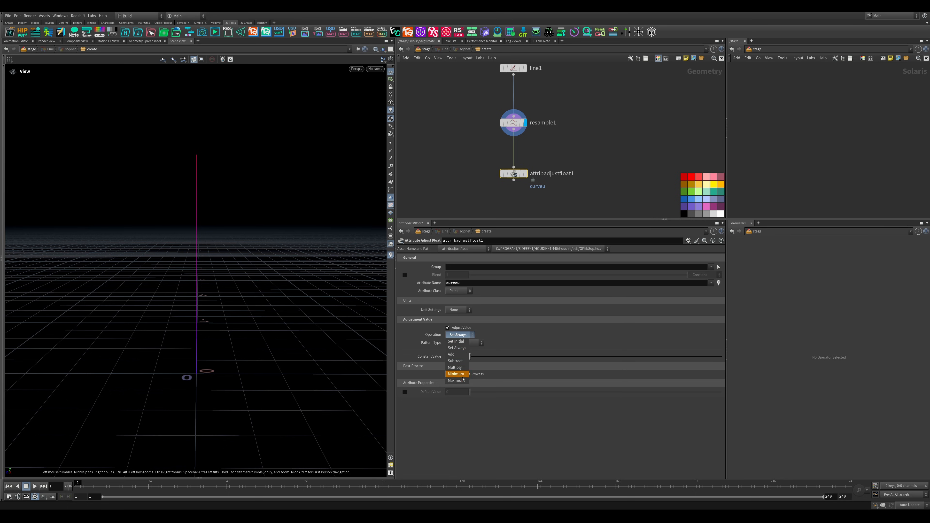
{"action": "left_click", "coordinate": [442, 353]}
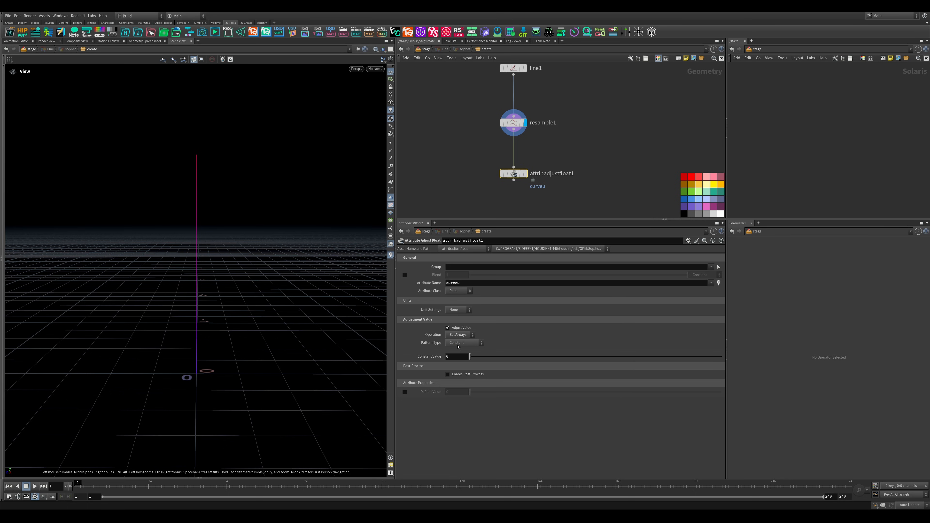
{"action": "left_click", "coordinate": [462, 343]}
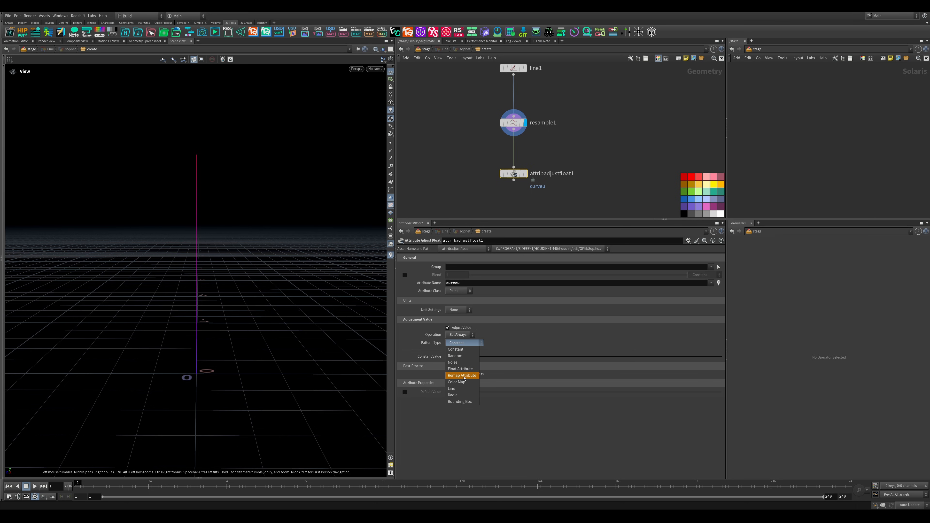
{"action": "left_click", "coordinate": [462, 375]}
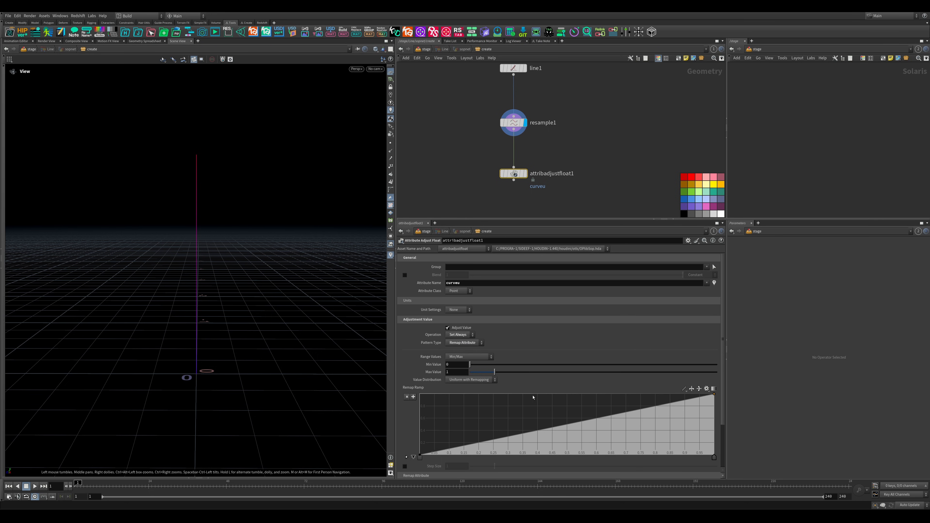
- Set the remap source attribute to curveu and display the Attribute Adjust Float node
{"action": "scroll", "coordinate": [717, 307], "scroll_direction": "down", "scroll_amount": 3}
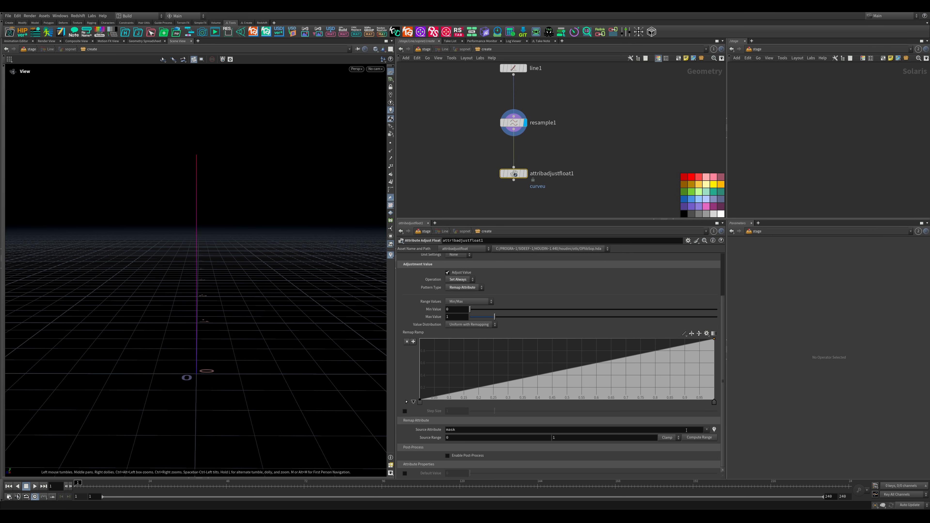
{"action": "left_click", "coordinate": [706, 429]}
{"action": "left_click", "coordinate": [710, 436]}
{"action": "left_click", "coordinate": [526, 173]}
- Add a PolyWire node connected below the Attribute Adjust Float node
{"action": "middle_click_drag", "start_coordinate": [564, 178], "coordinate": [567, 139]}
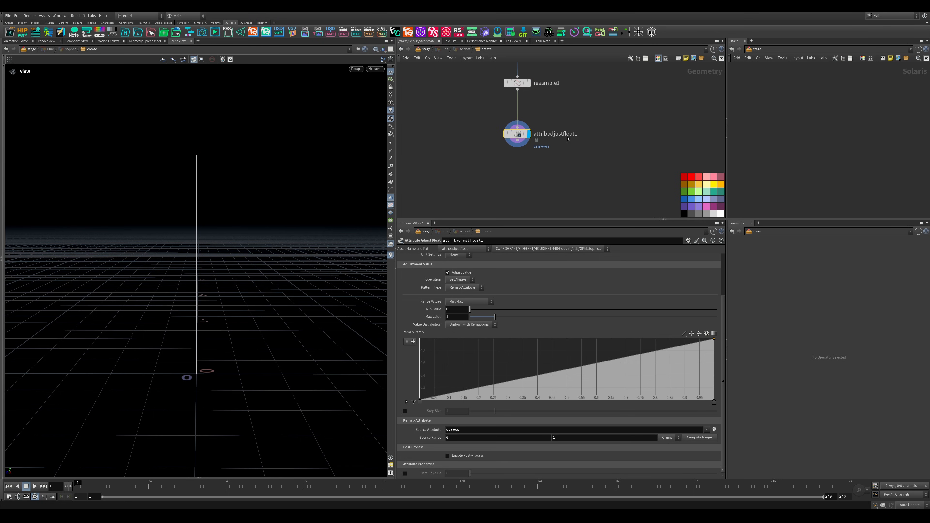
{"action": "scroll", "coordinate": [535, 172], "scroll_direction": "down", "scroll_amount": 3}
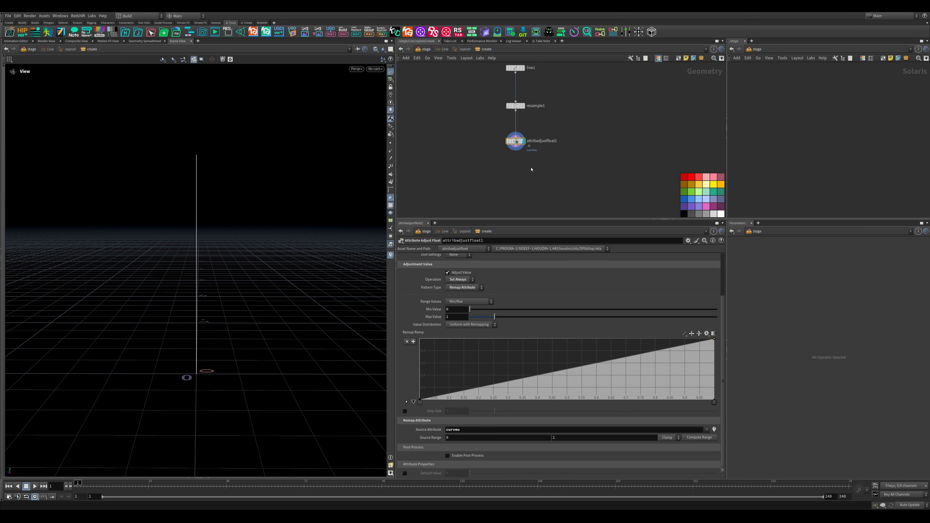
{"action": "key", "text": "Tab"}
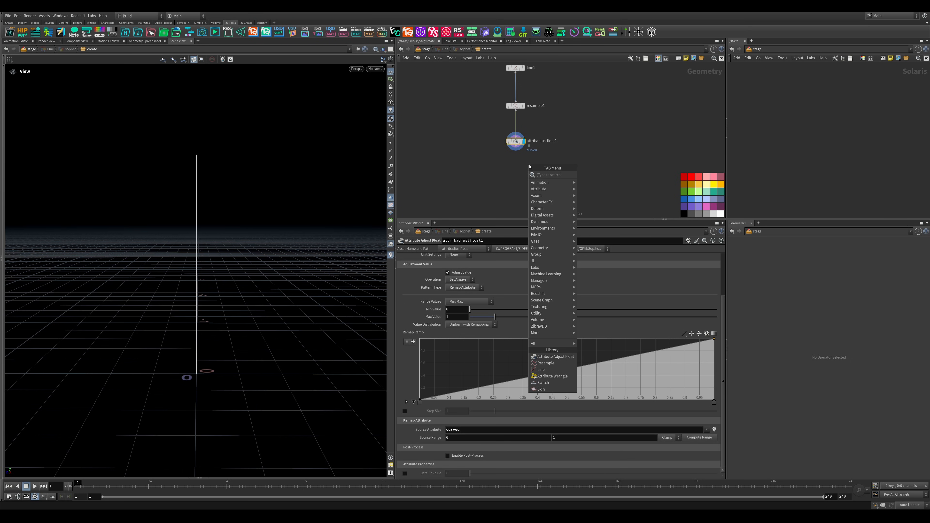
{"action": "type", "text": "pol"}
{"action": "key", "text": "Return"}
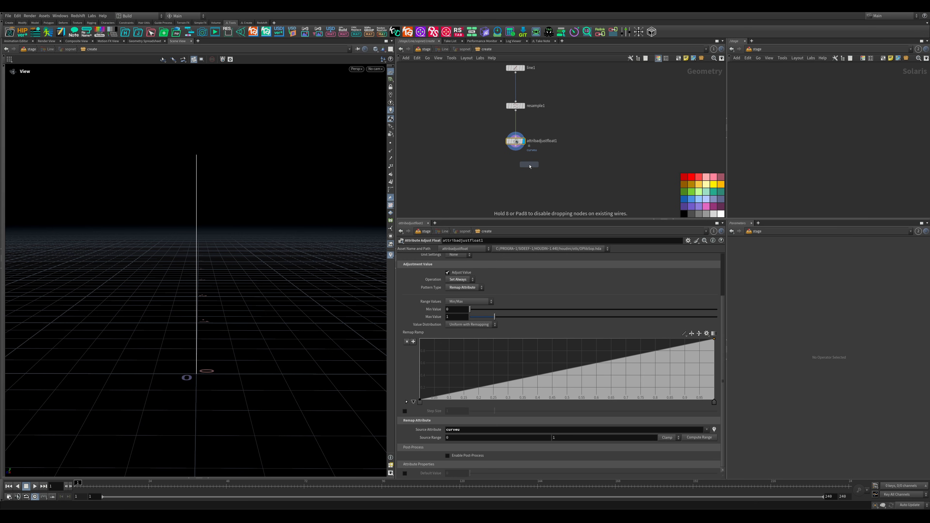
{"action": "left_click", "coordinate": [527, 179]}
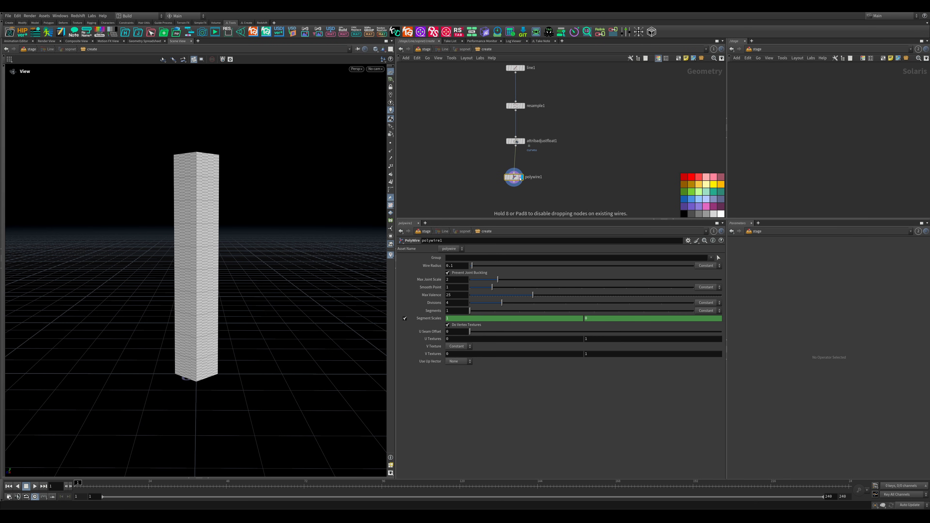
- Set the PolyWire divisions to 16 to round the tube's cross-section
{"action": "left_click_drag", "start_coordinate": [172, 220], "coordinate": [195, 175]}
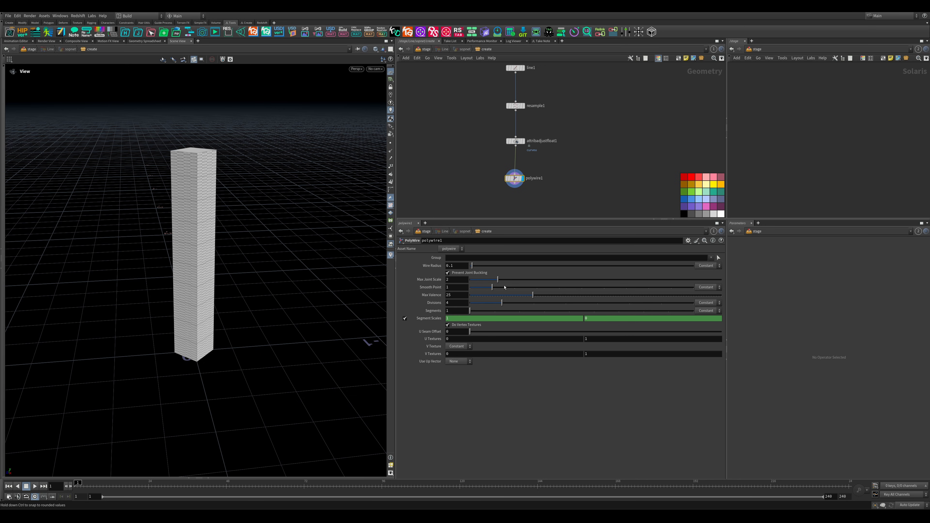
{"action": "left_click_drag", "start_coordinate": [348, 295], "coordinate": [315, 330]}
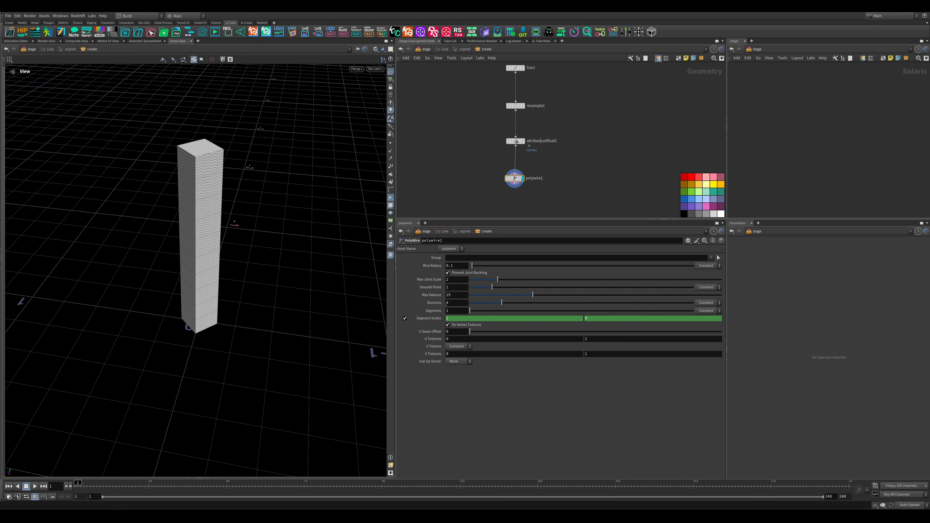
{"action": "left_click_drag", "start_coordinate": [501, 303], "coordinate": [716, 314]}
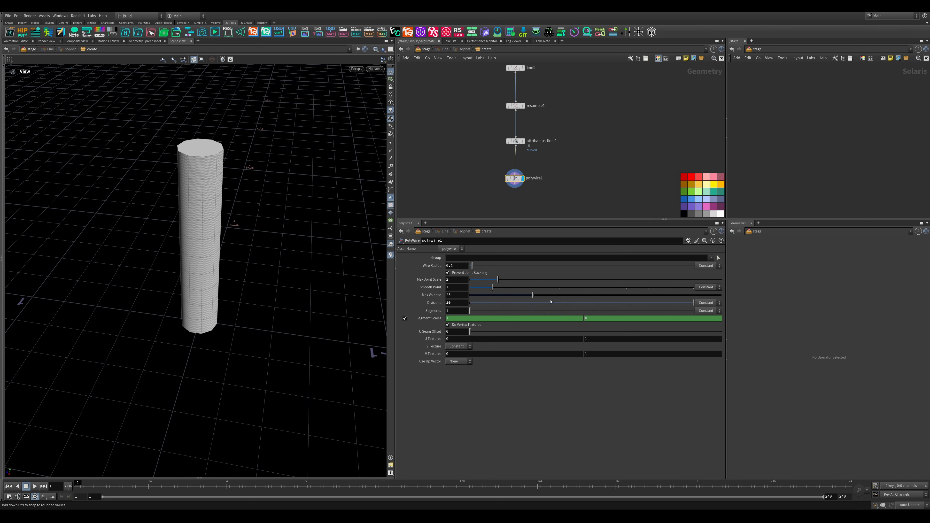
{"action": "left_click", "coordinate": [457, 303]}
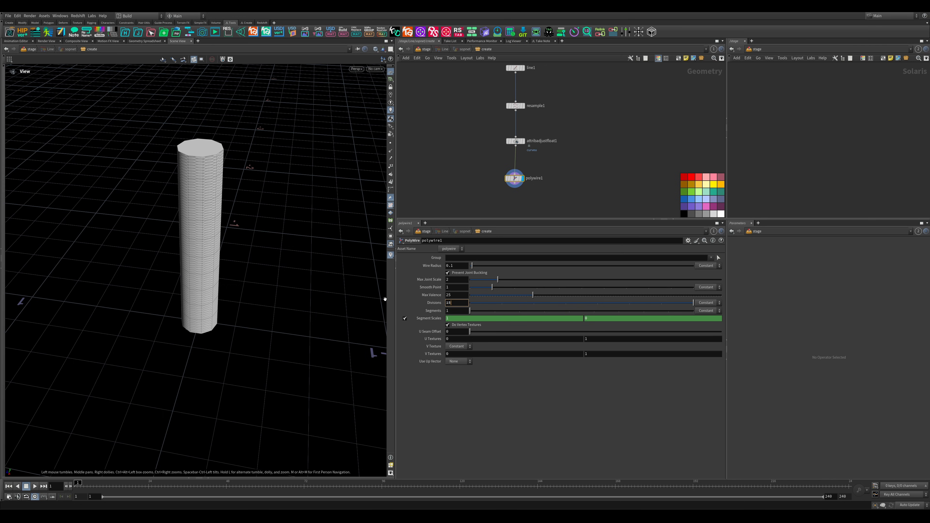
{"action": "type", "text": "16"}
{"action": "key", "text": "Return"}
- Set the PolyWire wire radius to 0.03 and scale it by the curveu attribute
{"action": "left_click_drag", "start_coordinate": [471, 270], "coordinate": [470, 269]}
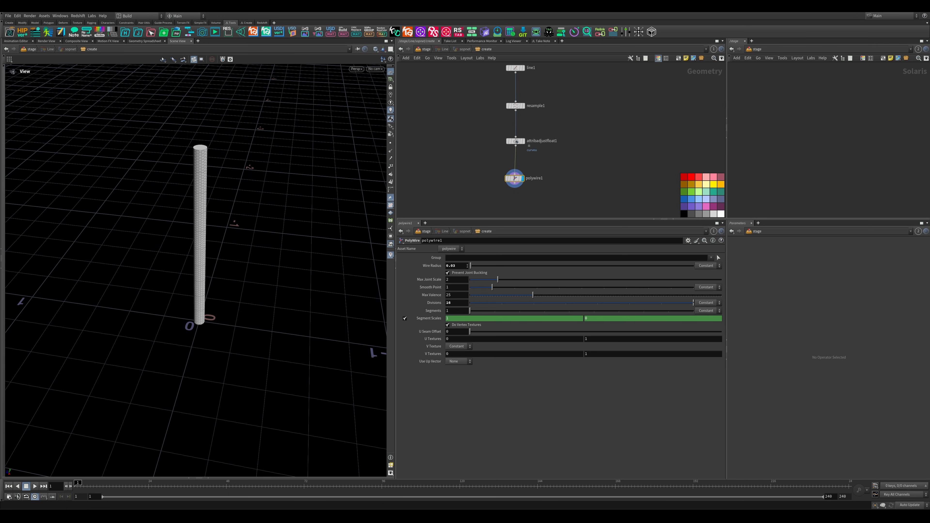
{"action": "left_click", "coordinate": [706, 268]}
{"action": "left_click", "coordinate": [705, 280]}
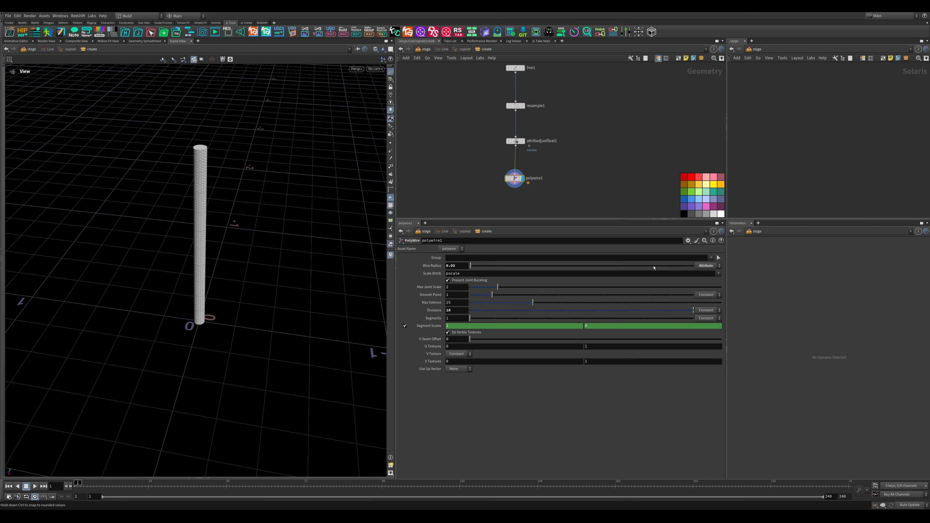
{"action": "left_click", "coordinate": [718, 273]}
{"action": "left_click", "coordinate": [723, 287]}
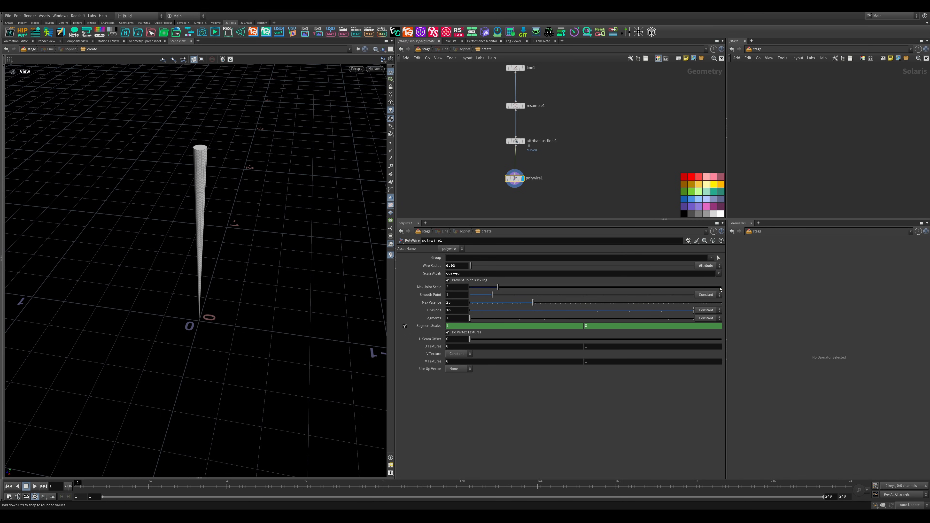
- Shape the Attribute Adjust Float remap ramp with its start raised to 1 and two low points at about 0.28 and 0.72
{"action": "mouse_move", "coordinate": [231, 231]}
{"action": "left_mouse_down"}
{"action": "mouse_move", "coordinate": [228, 202]}
{"action": "mouse_move", "coordinate": [218, 240]}
{"action": "left_mouse_up"}
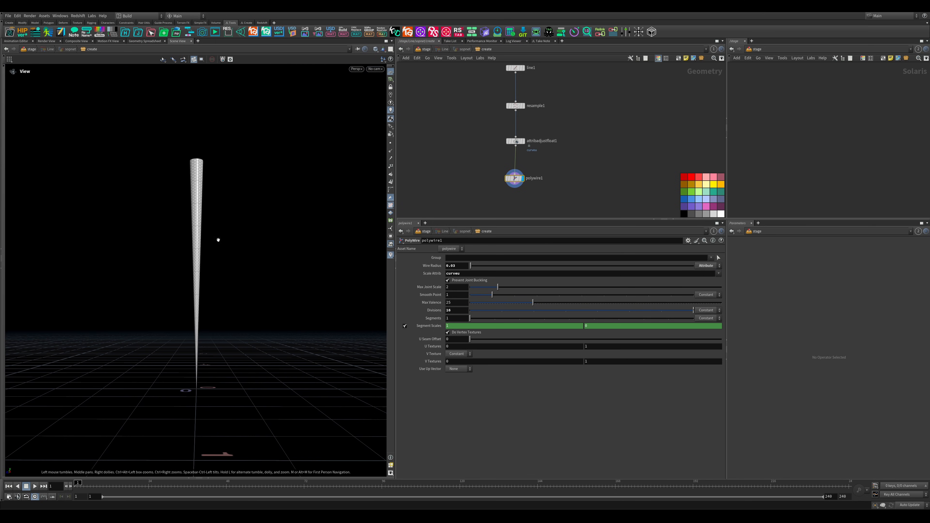
{"action": "middle_click_drag", "start_coordinate": [580, 135], "coordinate": [561, 167]}
{"action": "left_click_drag", "start_coordinate": [544, 155], "coordinate": [468, 183]}
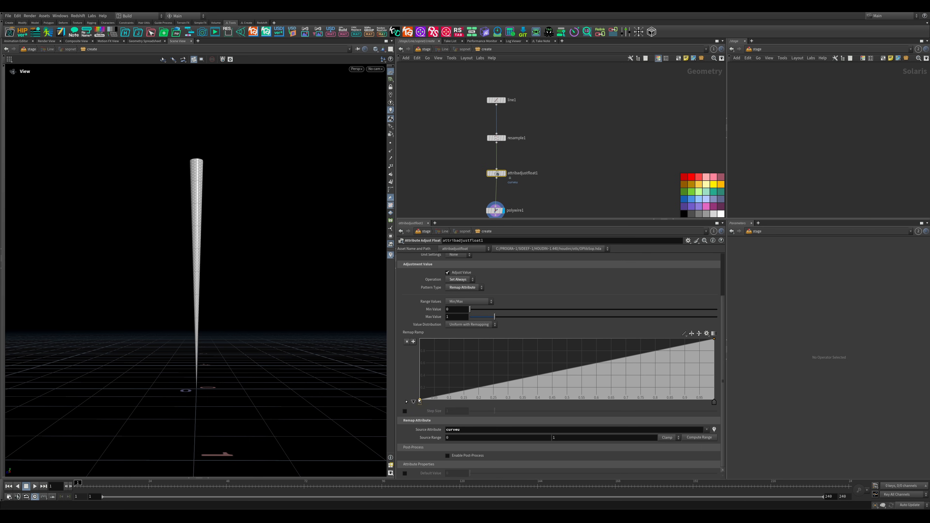
{"action": "left_click_drag", "start_coordinate": [420, 400], "coordinate": [416, 340]}
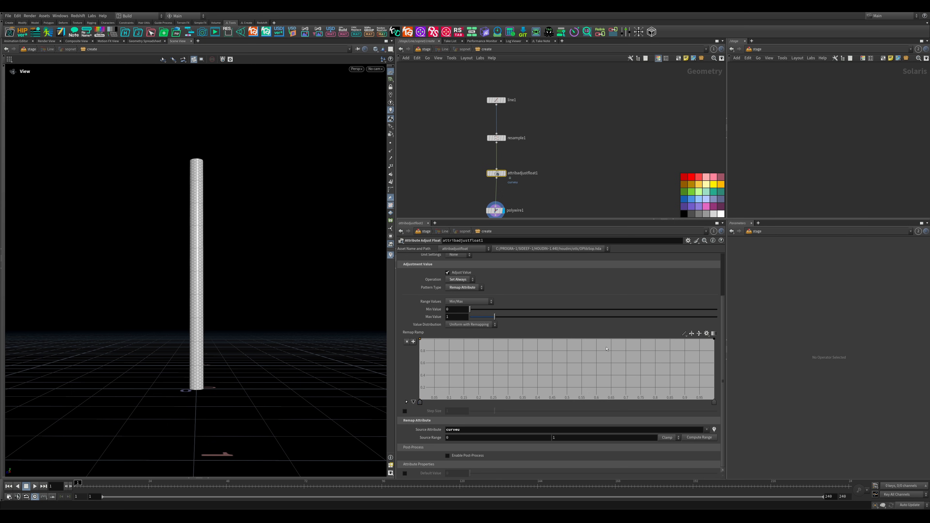
{"action": "left_click", "coordinate": [510, 341]}
{"action": "left_click_drag", "start_coordinate": [502, 368], "coordinate": [502, 367]}
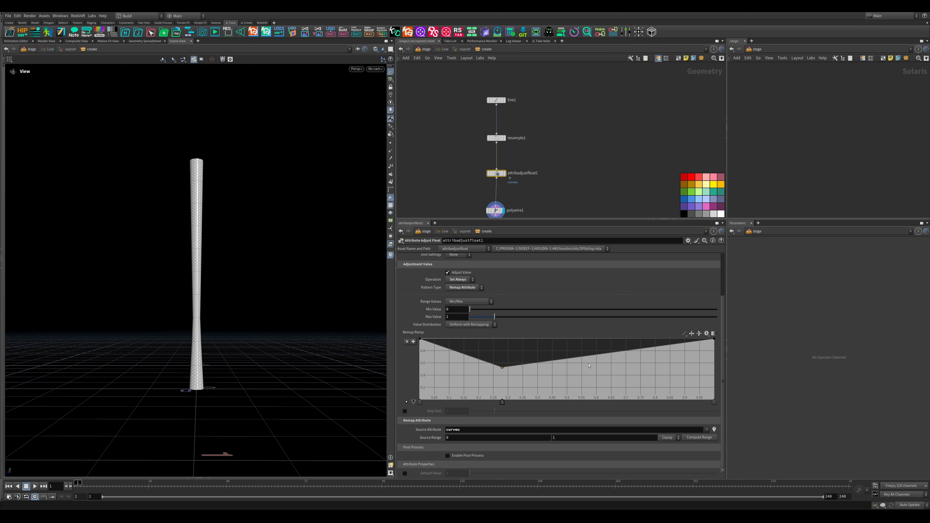
{"action": "left_click_drag", "start_coordinate": [621, 352], "coordinate": [630, 387]}
{"action": "left_click_drag", "start_coordinate": [502, 367], "coordinate": [503, 390]}
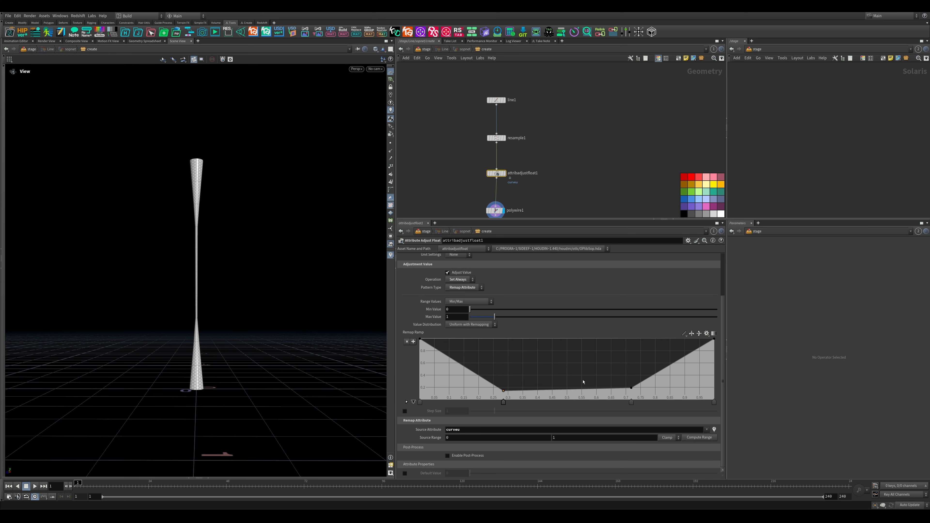
- Change the remap ramp's interpolation to B-Spline and inspect the tube from a higher angle
{"action": "left_click", "coordinate": [683, 335]}
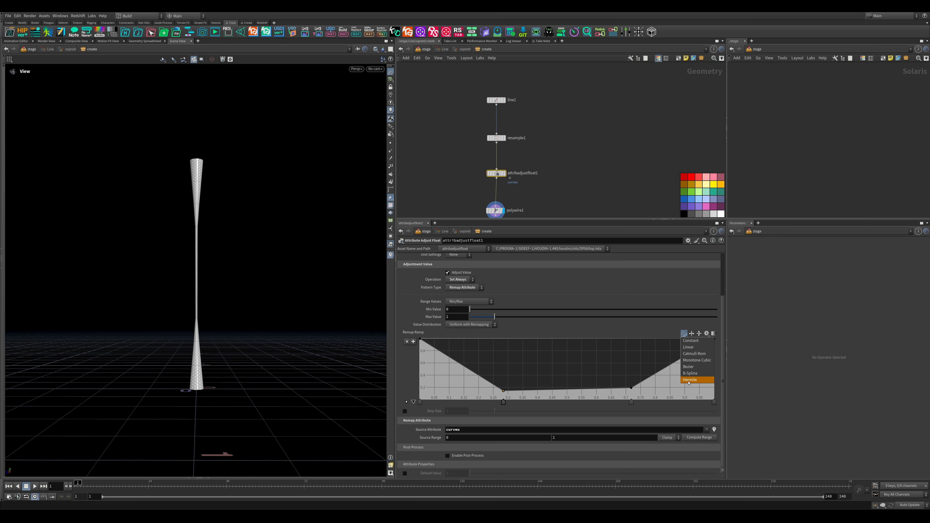
{"action": "left_click", "coordinate": [691, 374]}
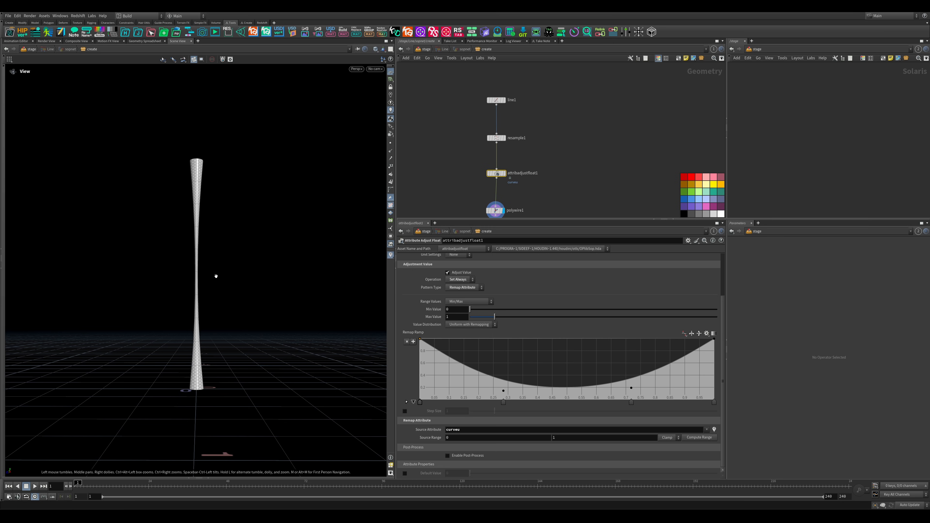
{"action": "left_click_drag", "start_coordinate": [211, 254], "coordinate": [182, 224]}
- Move the PolyWire node further down and add a Wireframe node beside it
{"action": "left_click_drag", "start_coordinate": [550, 219], "coordinate": [551, 292]}
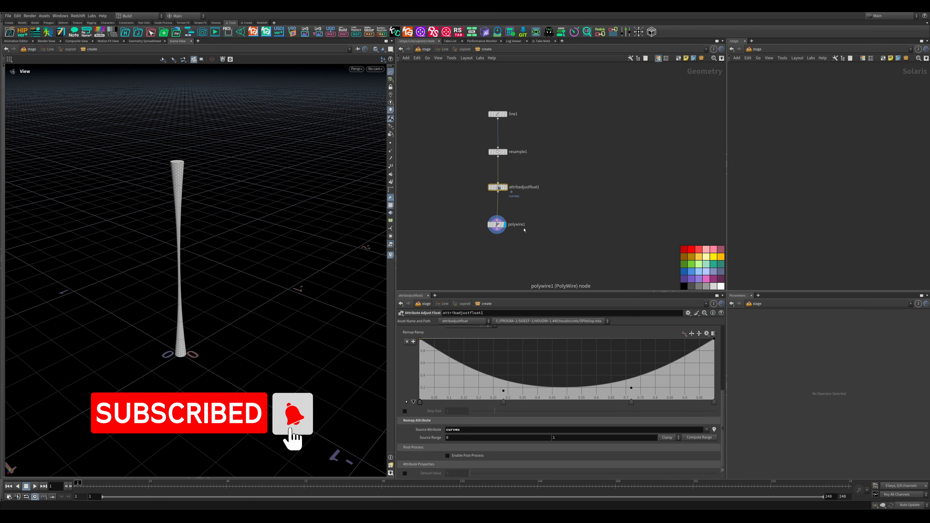
{"action": "middle_click_drag", "start_coordinate": [523, 230], "coordinate": [518, 190]}
{"action": "left_click_drag", "start_coordinate": [493, 184], "coordinate": [493, 207]}
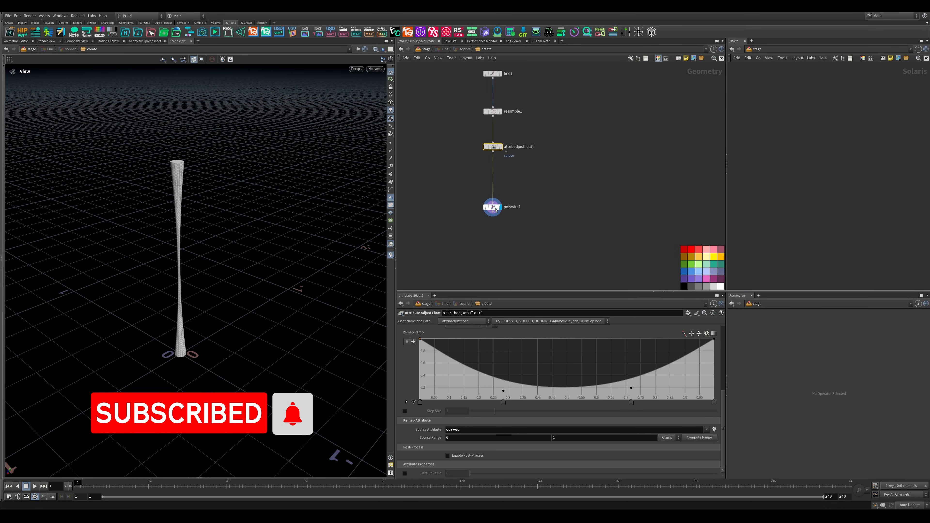
{"action": "left_click", "coordinate": [571, 210]}
{"action": "key", "text": "Tab"}
{"action": "type", "text": "wire"}
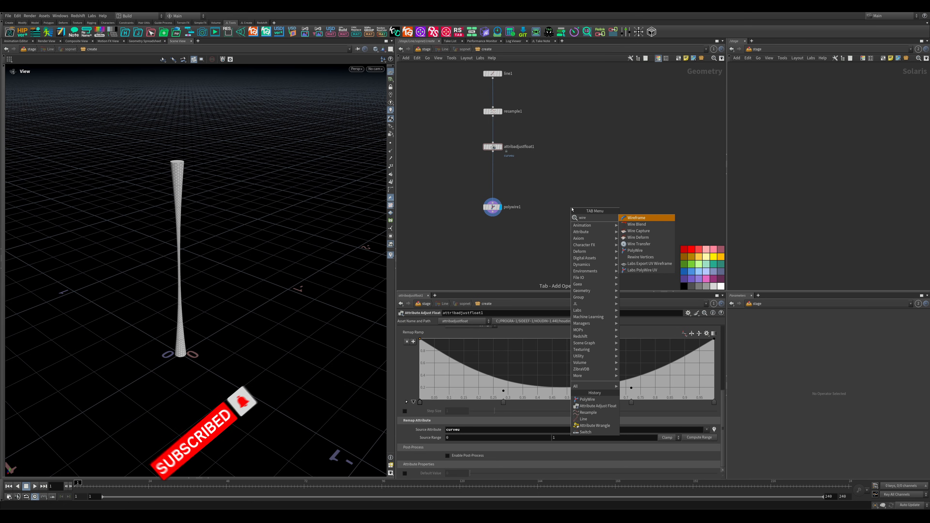
{"action": "key", "text": "Return"}
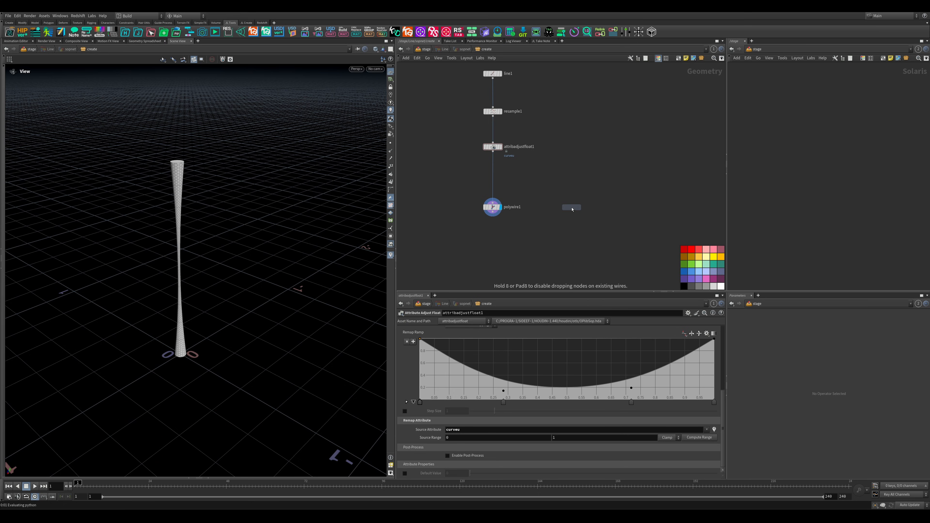
{"action": "left_click", "coordinate": [577, 208]}
- Connect the Attribute Adjust Float output to the Wireframe node's input
{"action": "scroll", "coordinate": [586, 209], "scroll_direction": "up", "scroll_amount": 3}
{"action": "scroll", "coordinate": [586, 209], "scroll_direction": "up", "scroll_amount": 1}
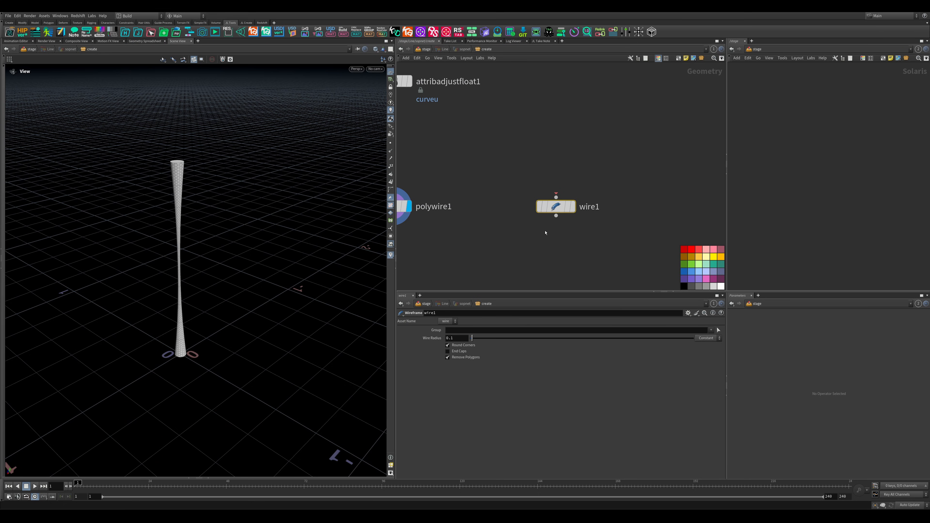
{"action": "scroll", "coordinate": [544, 233], "scroll_direction": "down", "scroll_amount": 3}
{"action": "middle_click_drag", "start_coordinate": [504, 241], "coordinate": [530, 251]}
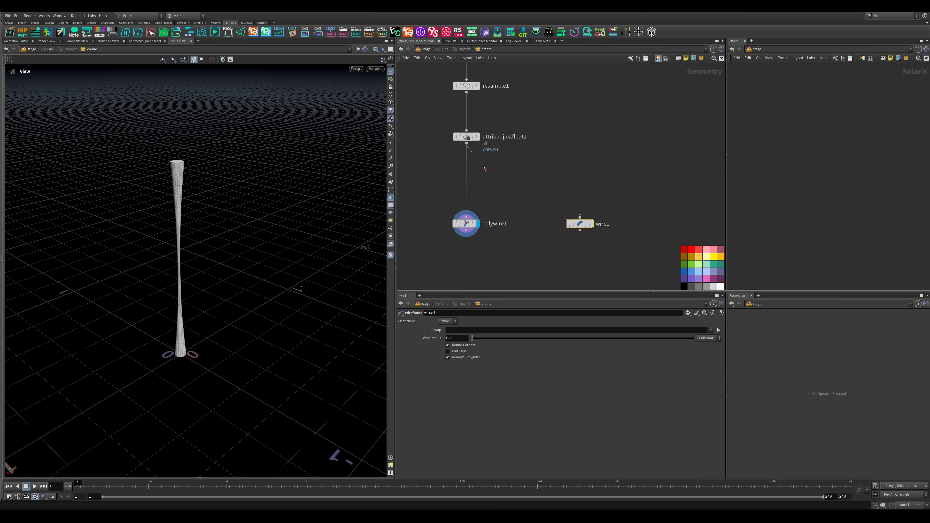
{"action": "left_click_drag", "start_coordinate": [466, 143], "coordinate": [580, 217]}
- Scale the Wireframe node's wire radius by the curveu attribute and display that node
{"action": "left_click", "coordinate": [704, 338]}
{"action": "left_click", "coordinate": [705, 351]}
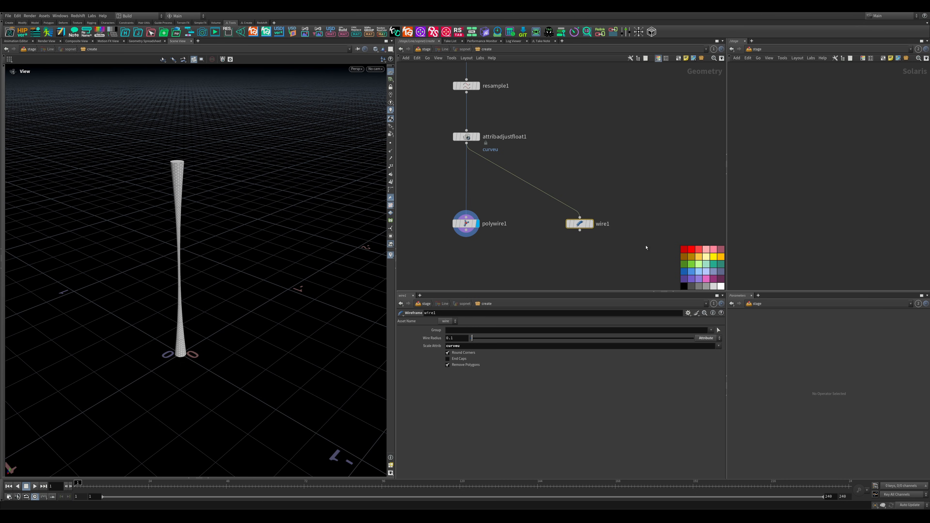
{"action": "left_click", "coordinate": [591, 224]}
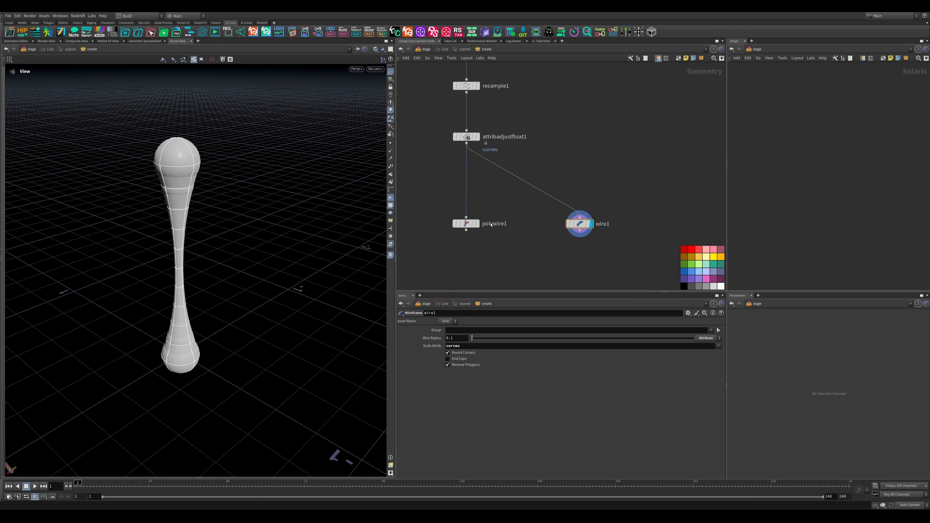
- Compare the Wireframe and PolyWire results from a lower angle by switching which node is displayed
{"action": "left_click_drag", "start_coordinate": [173, 239], "coordinate": [200, 199], "text": "alt"}
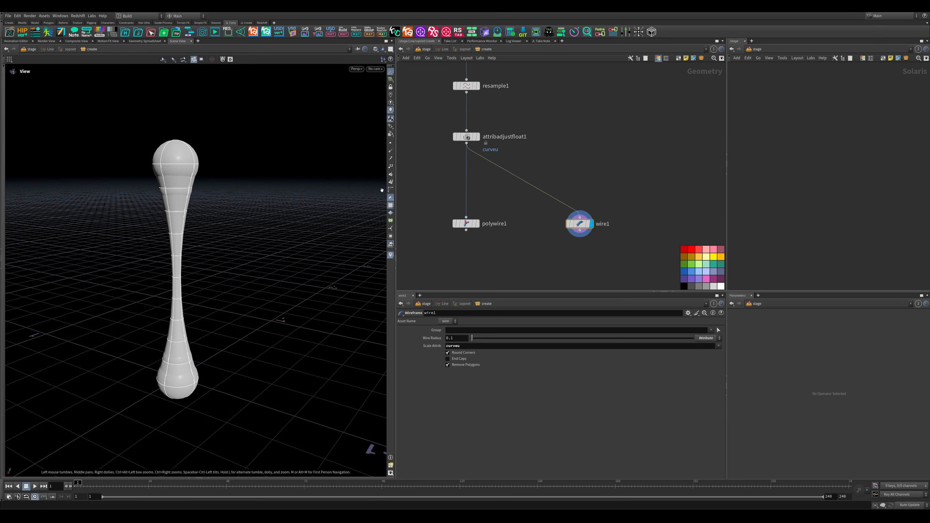
{"action": "mouse_move", "coordinate": [252, 285]}
{"action": "left_mouse_down"}
{"action": "mouse_move", "coordinate": [256, 311]}
{"action": "mouse_move", "coordinate": [257, 269]}
{"action": "left_mouse_up"}
{"action": "middle_click_drag", "start_coordinate": [257, 269], "coordinate": [257, 233]}
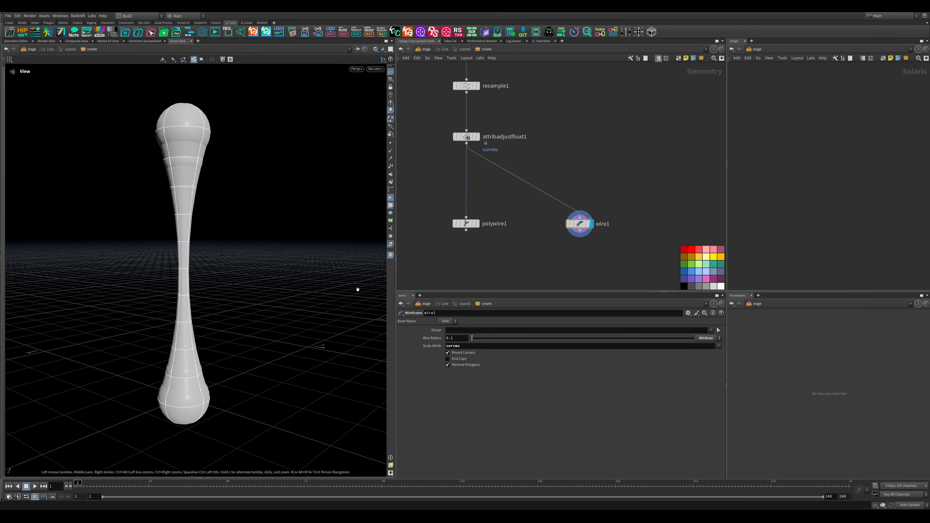
{"action": "left_click", "coordinate": [476, 223]}
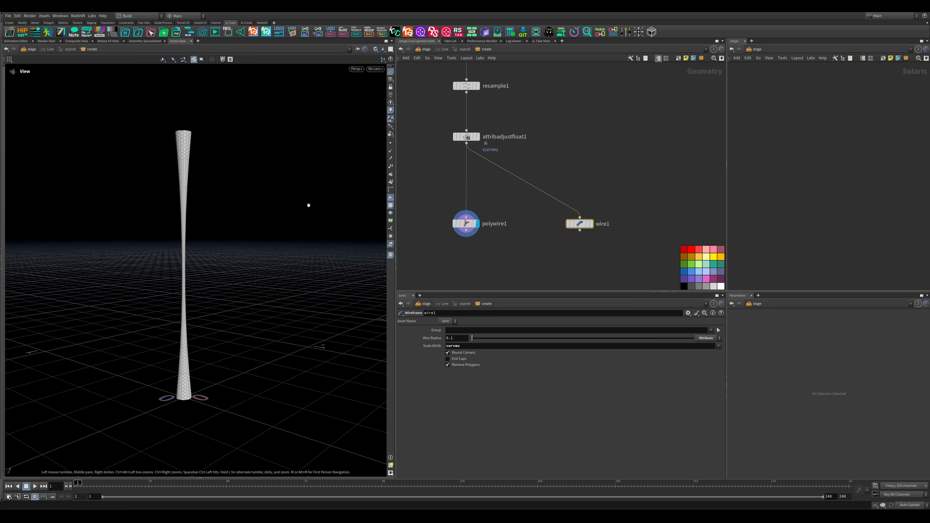
{"action": "left_click", "coordinate": [590, 223]}
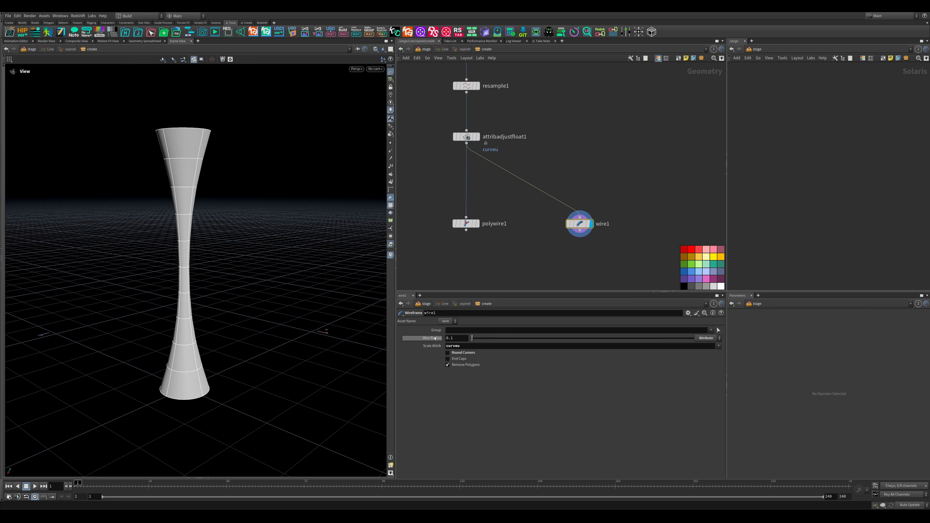
- Turn off round corners on the Wireframe node and enable its end caps, checking the tube's open end from above
{"action": "left_click", "coordinate": [447, 352]}
{"action": "left_click", "coordinate": [448, 358]}
{"action": "left_click", "coordinate": [447, 358]}
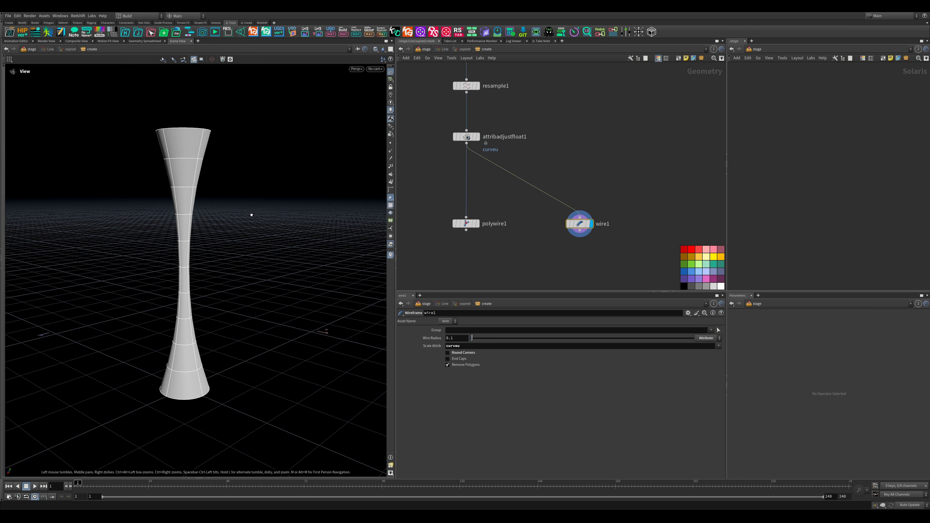
{"action": "mouse_move", "coordinate": [249, 214]}
{"action": "left_mouse_down"}
{"action": "mouse_move", "coordinate": [244, 260]}
{"action": "mouse_move", "coordinate": [243, 212]}
{"action": "left_mouse_up"}
{"action": "scroll", "coordinate": [193, 143], "scroll_direction": "up", "scroll_amount": 5}
{"action": "left_click_drag", "start_coordinate": [255, 154], "coordinate": [228, 208]}
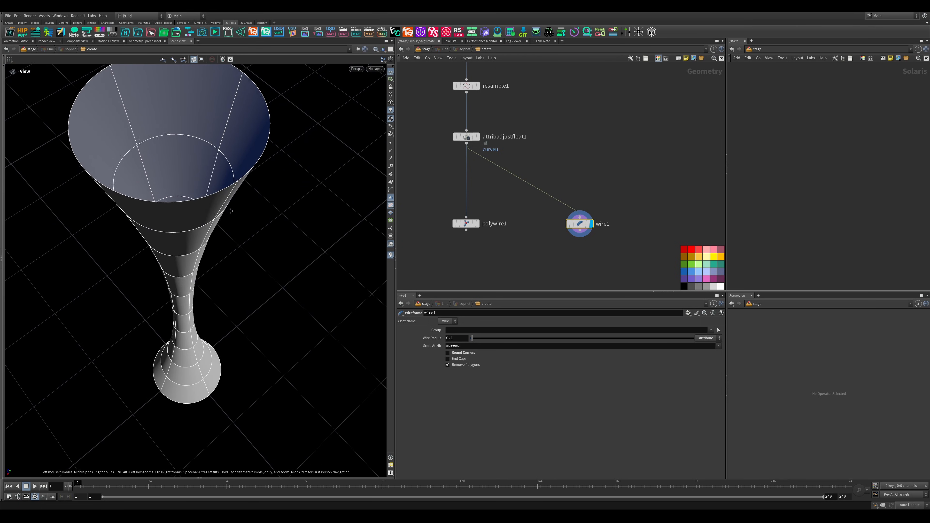
{"action": "scroll", "coordinate": [228, 207], "scroll_direction": "down", "scroll_amount": 5}
{"action": "left_click_drag", "start_coordinate": [219, 312], "coordinate": [241, 313]}
{"action": "left_click", "coordinate": [448, 358]}
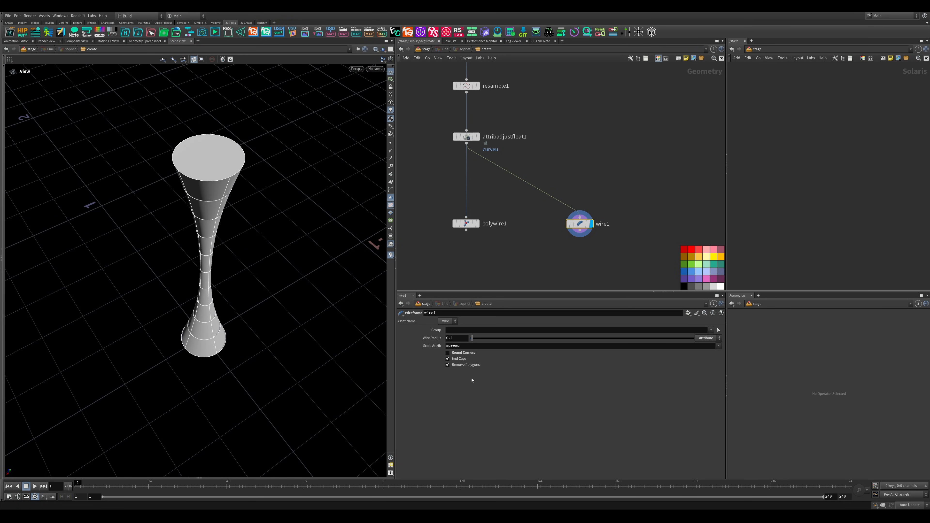
{"action": "left_click_drag", "start_coordinate": [304, 207], "coordinate": [172, 234]}
{"action": "scroll", "coordinate": [573, 216], "scroll_direction": "down", "scroll_amount": 6}
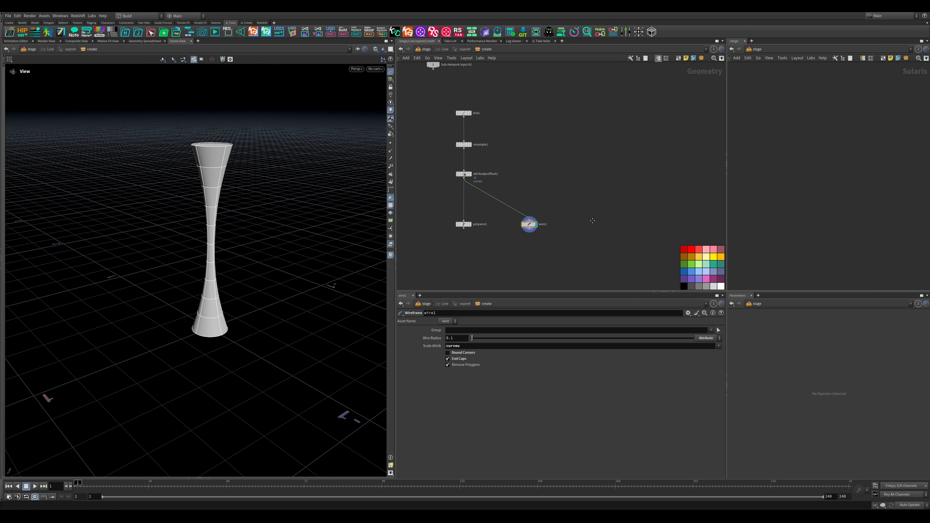
- Add a Sweep node beside the Wireframe node, fed by the Resample output and a new polygon Circle as cross-section
{"action": "scroll", "coordinate": [533, 205], "scroll_direction": "up", "scroll_amount": 3}
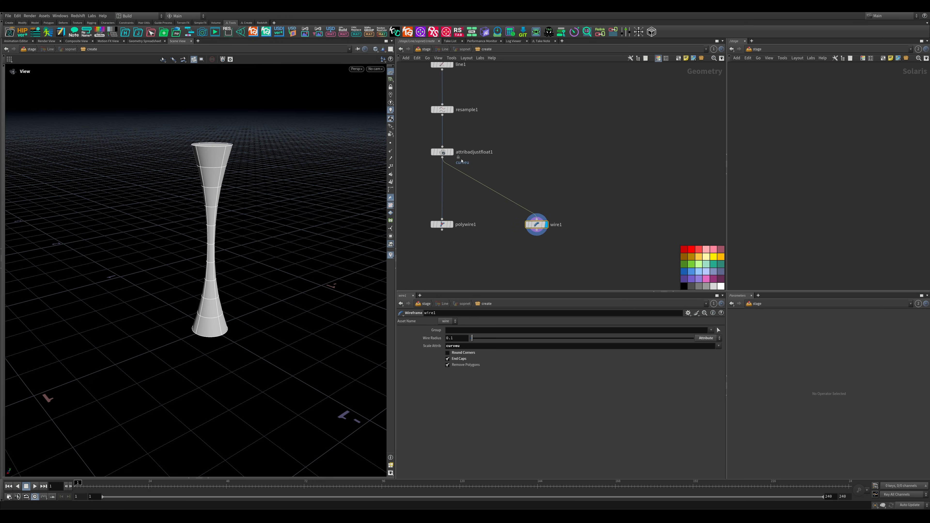
{"action": "middle_click_drag", "start_coordinate": [608, 201], "coordinate": [605, 198]}
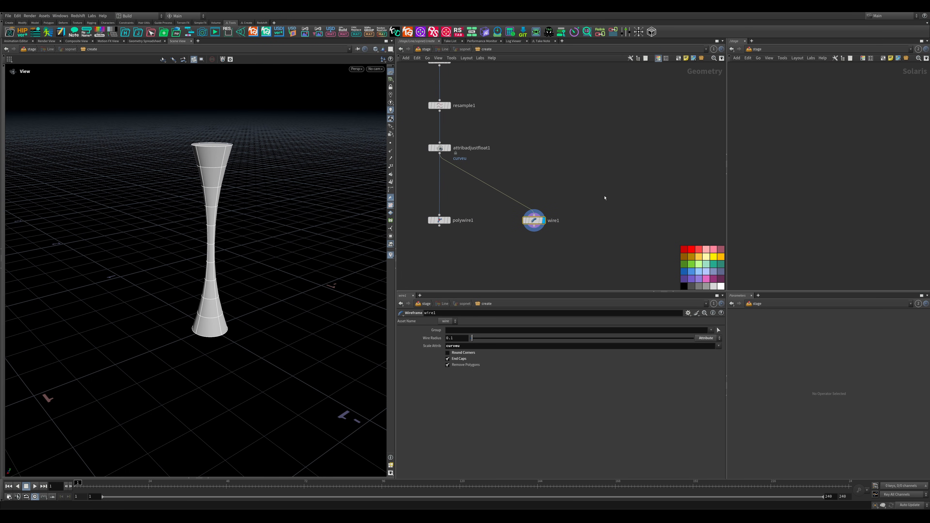
{"action": "key", "text": "Tab"}
{"action": "type", "text": "sw"}
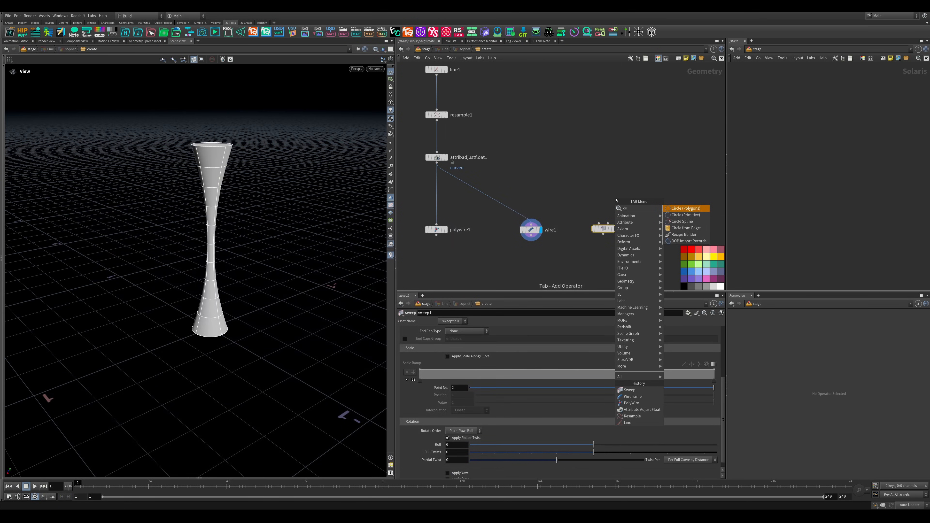
{"action": "key", "text": "Return"}
{"action": "left_click", "coordinate": [617, 200]}
{"action": "left_click_drag", "start_coordinate": [617, 203], "coordinate": [437, 121]}
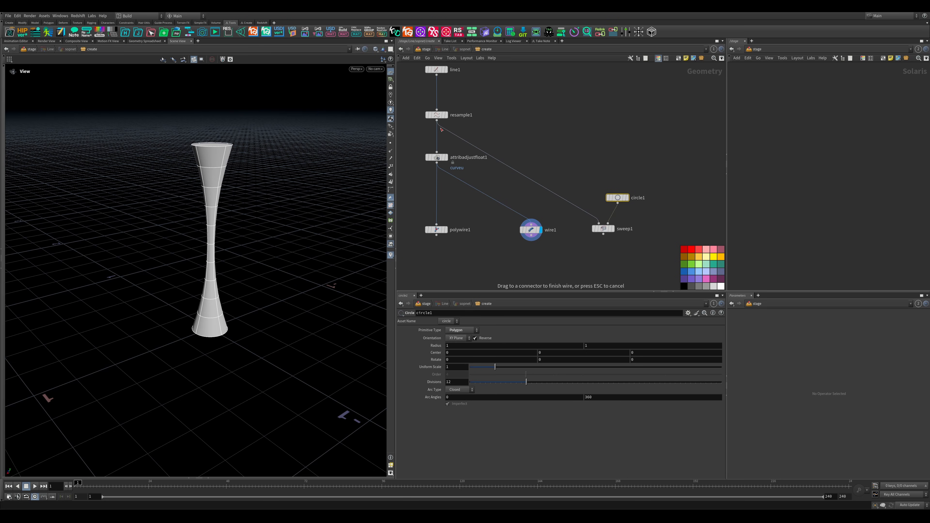
- Display the Sweep node, enlarge its parameter area and enable Apply Scale Along Curve
{"action": "left_click", "coordinate": [602, 229]}
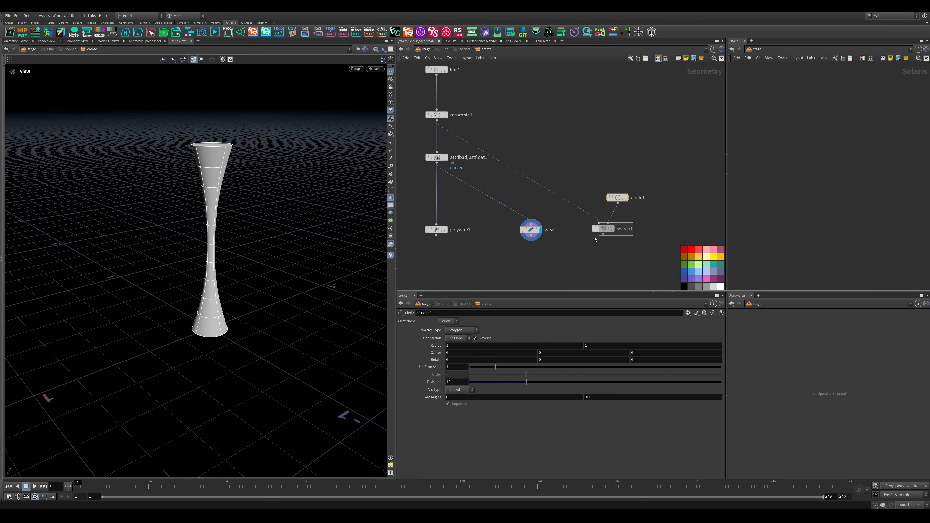
{"action": "left_click", "coordinate": [612, 229]}
{"action": "mouse_move", "coordinate": [312, 198]}
{"action": "left_mouse_down"}
{"action": "mouse_move", "coordinate": [306, 246]}
{"action": "mouse_move", "coordinate": [311, 212]}
{"action": "left_mouse_up"}
{"action": "left_click_drag", "start_coordinate": [575, 292], "coordinate": [571, 257]}
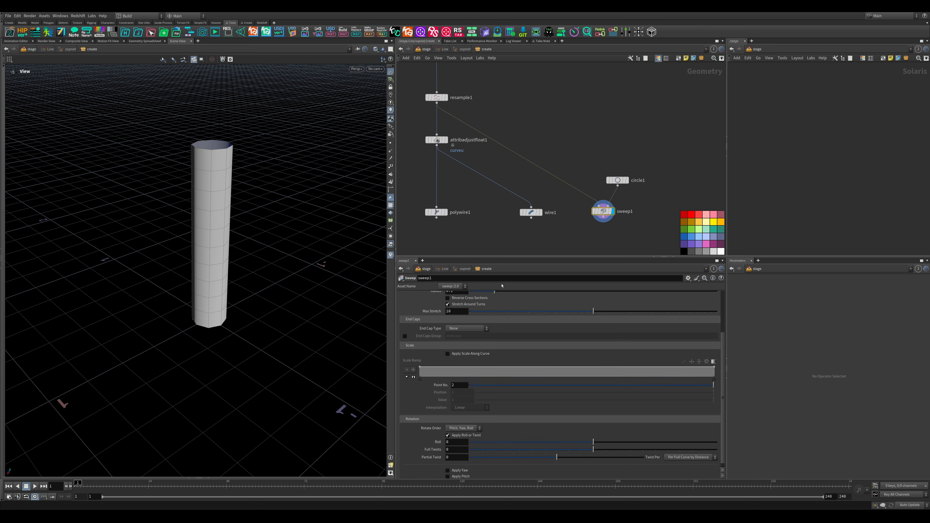
{"action": "left_click", "coordinate": [447, 353]}
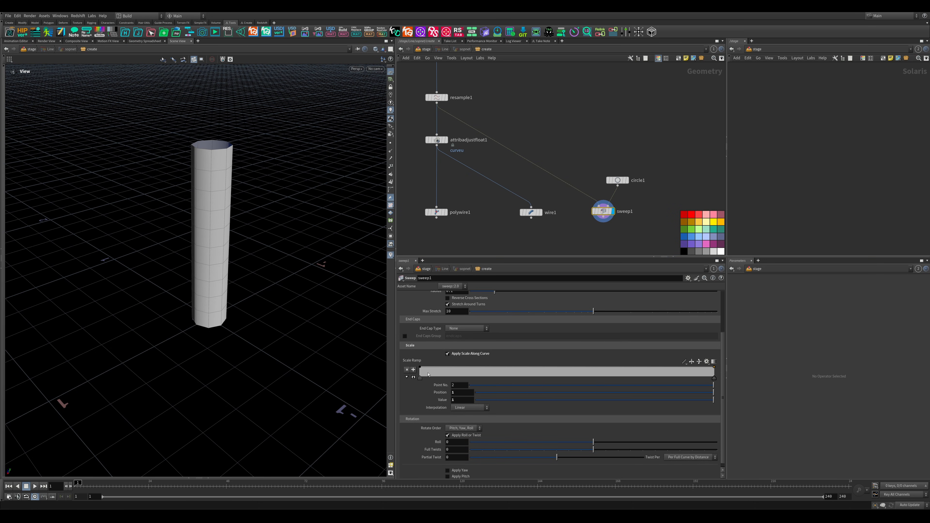
- Narrow the middle of the swept tube by adding low scale ramp points at positions of about 0.50, 0.71 and 0.22
{"action": "left_click_drag", "start_coordinate": [565, 369], "coordinate": [567, 377]}
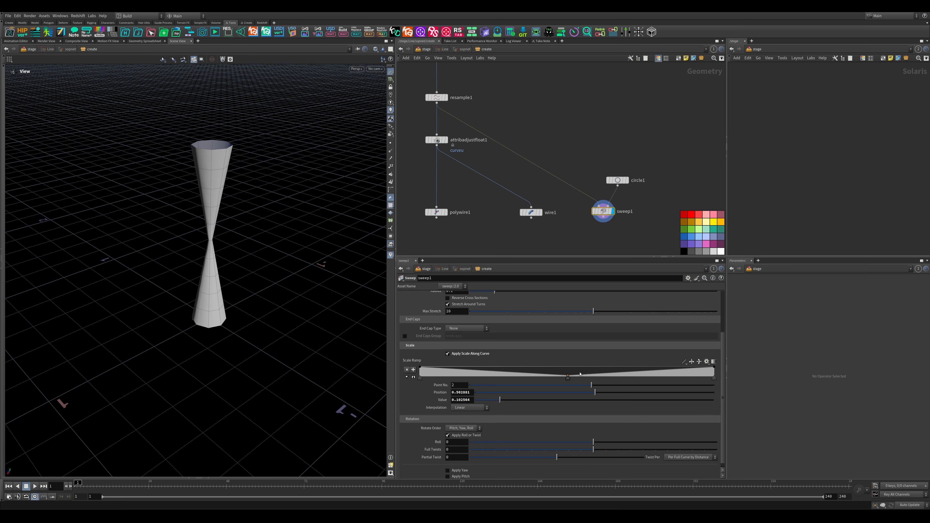
{"action": "left_click_drag", "start_coordinate": [627, 372], "coordinate": [629, 374]}
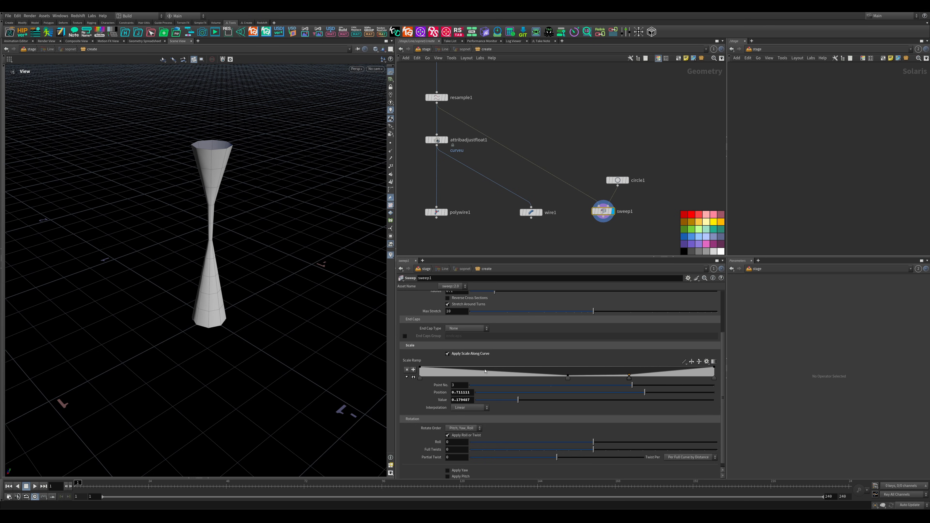
{"action": "left_click_drag", "start_coordinate": [485, 372], "coordinate": [485, 375]}
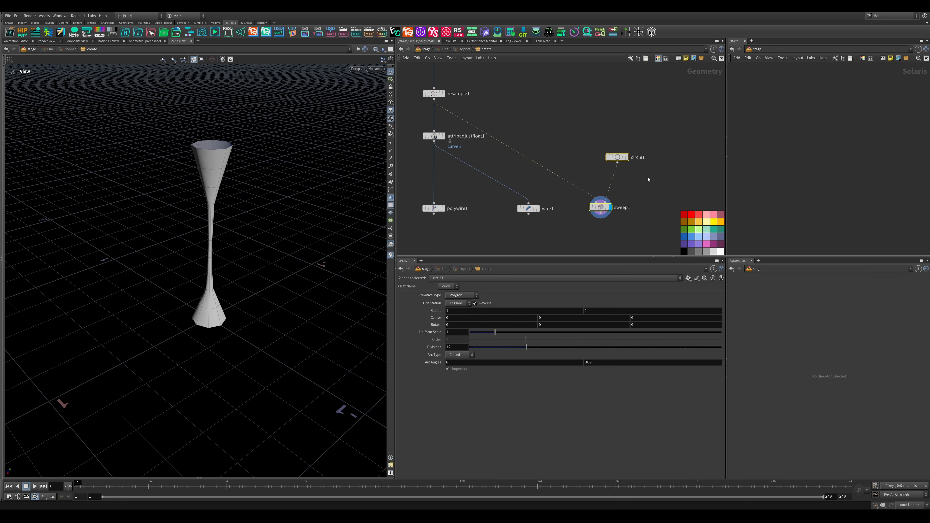
- Review the Attribute Adjust Float remap ramp and the Wireframe scale attribute against the Sweep node's own scale ramp
{"action": "left_click_drag", "start_coordinate": [677, 130], "coordinate": [578, 235]}
{"action": "middle_click_drag", "start_coordinate": [625, 228], "coordinate": [614, 232]}
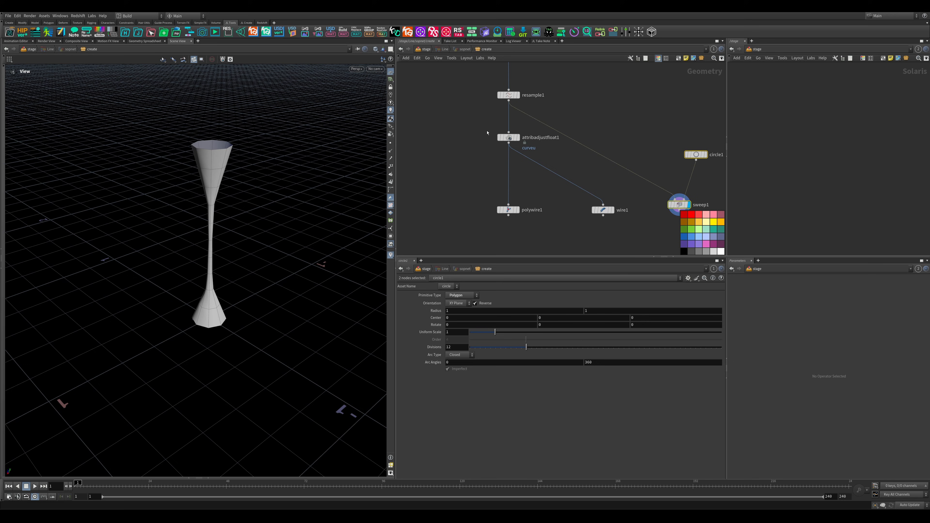
{"action": "left_click", "coordinate": [505, 137]}
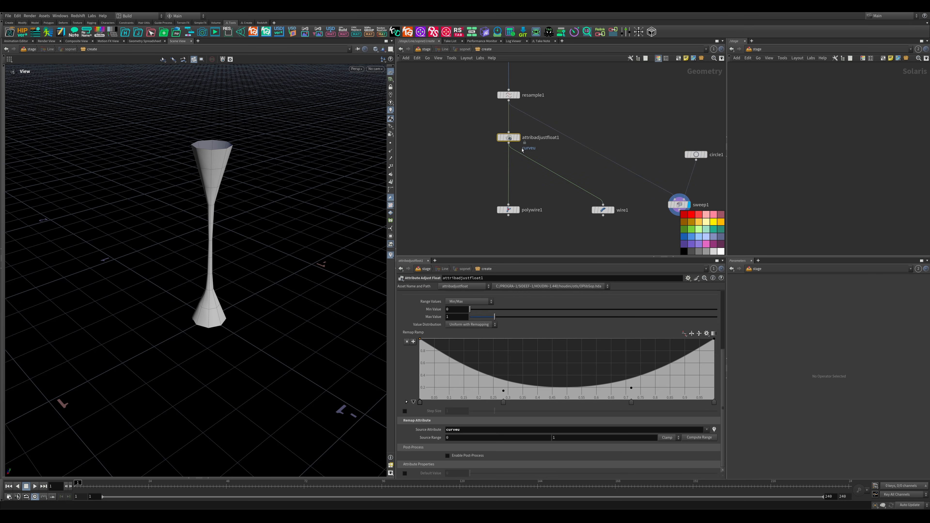
{"action": "left_click", "coordinate": [602, 210]}
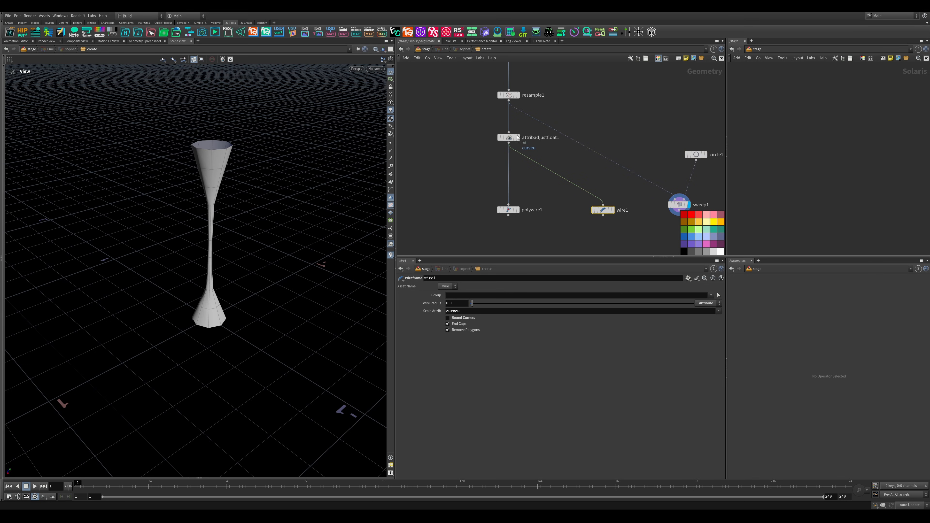
{"action": "left_click", "coordinate": [505, 138]}
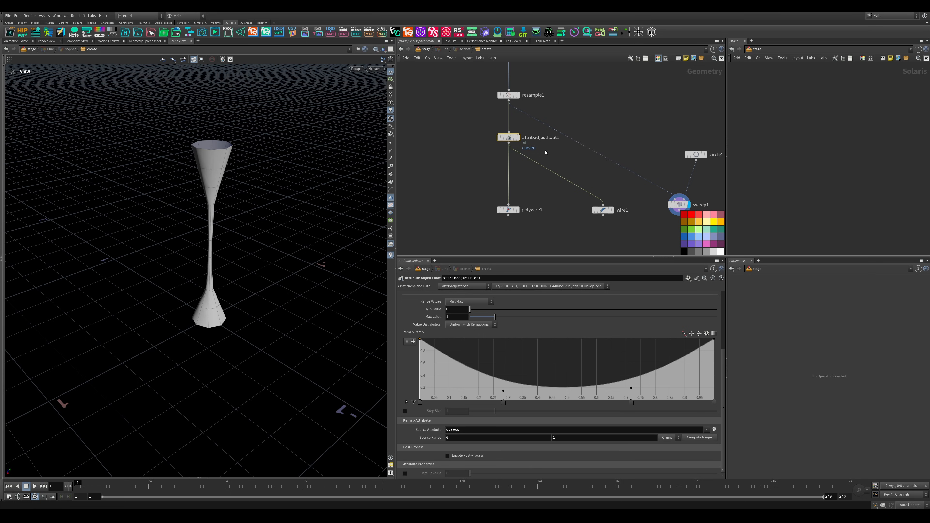
{"action": "mouse_move", "coordinate": [510, 143]}
{"action": "middle_click_drag", "start_coordinate": [605, 169], "coordinate": [540, 156]}
{"action": "left_click_drag", "start_coordinate": [649, 216], "coordinate": [607, 188]}
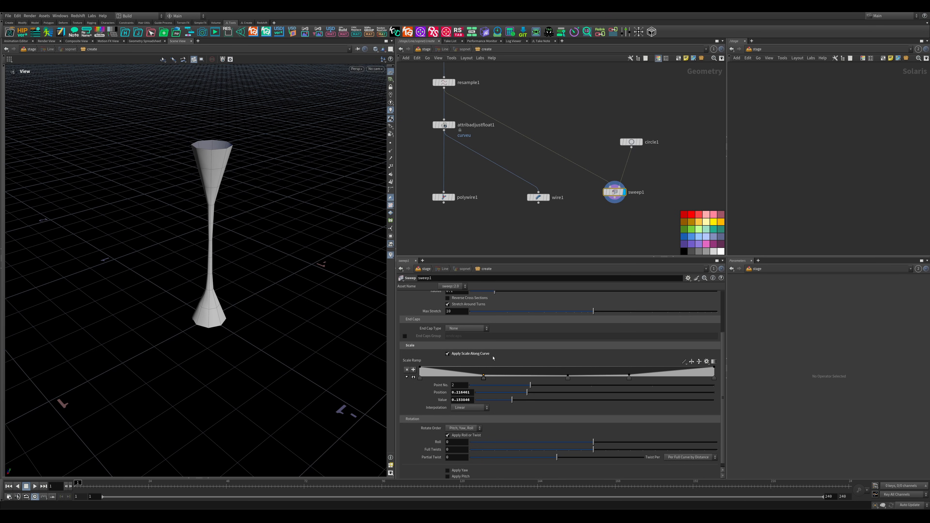
{"action": "middle_click_drag", "start_coordinate": [419, 184], "coordinate": [509, 222]}
{"action": "scroll", "coordinate": [508, 222], "scroll_direction": "down", "scroll_amount": 2}
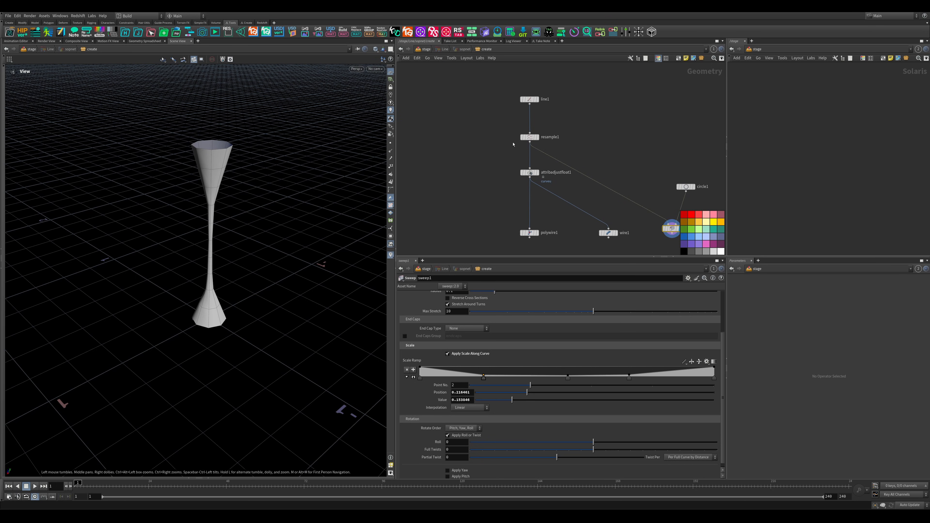
{"action": "middle_click_drag", "start_coordinate": [513, 144], "coordinate": [504, 183]}
{"action": "scroll", "coordinate": [498, 152], "scroll_direction": "up", "scroll_amount": 2}
{"action": "scroll", "coordinate": [498, 152], "scroll_direction": "down", "scroll_amount": 3}
{"action": "key", "text": "Tab"}
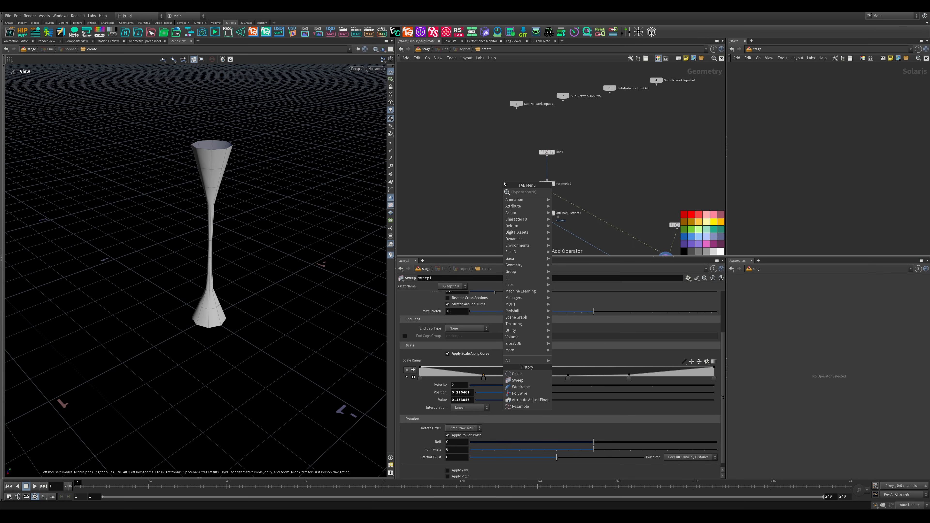
{"action": "key", "text": "Escape"}
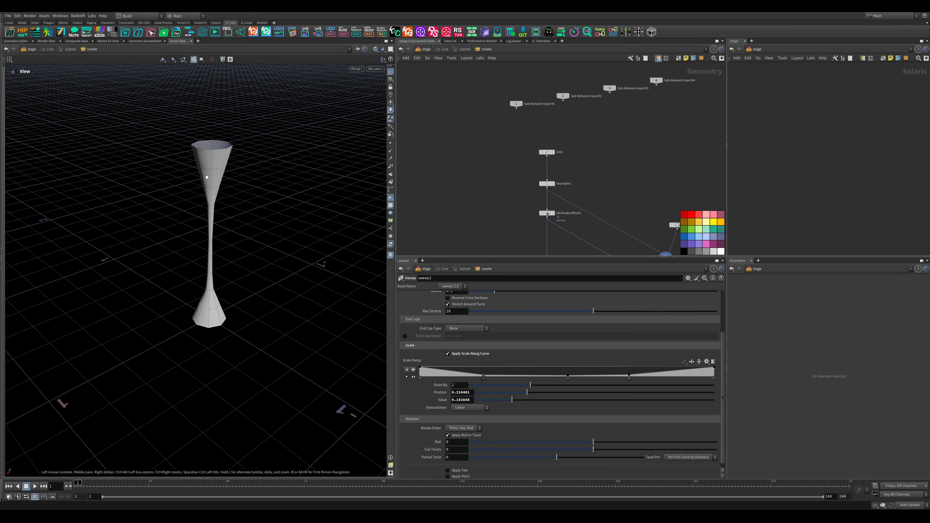
{"action": "middle_click_drag", "start_coordinate": [456, 254], "coordinate": [458, 140]}
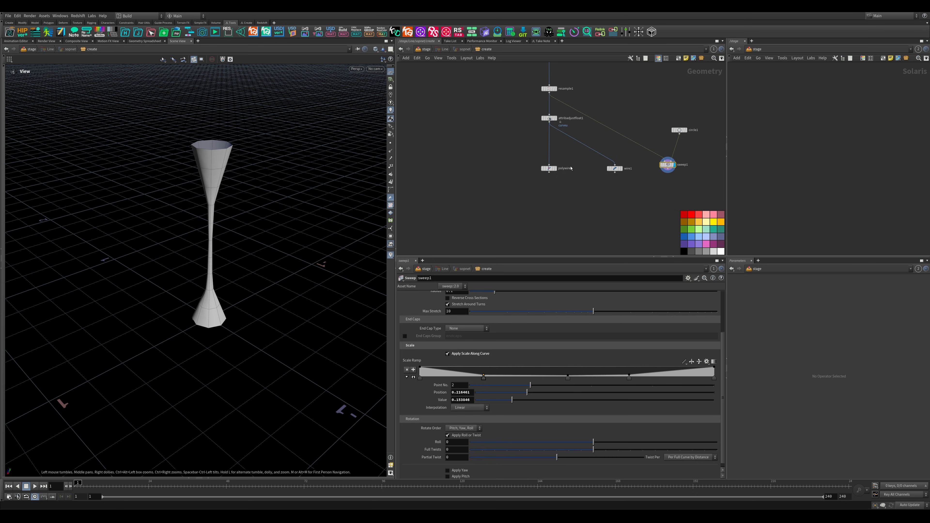
{"action": "left_click_drag", "start_coordinate": [572, 163], "coordinate": [528, 187]}
{"action": "scroll", "coordinate": [557, 176], "scroll_direction": "up", "scroll_amount": 4}
{"action": "scroll", "coordinate": [563, 180], "scroll_direction": "down", "scroll_amount": 3}
- Add a Sphere node beside the Line node, display it and set its primitive type to Polygon
{"action": "middle_click_drag", "start_coordinate": [491, 148], "coordinate": [503, 227]}
{"action": "scroll", "coordinate": [496, 236], "scroll_direction": "down", "scroll_amount": 4}
{"action": "scroll", "coordinate": [501, 231], "scroll_direction": "up", "scroll_amount": 4}
{"action": "key", "text": "Tab"}
{"action": "type", "text": "sphere"}
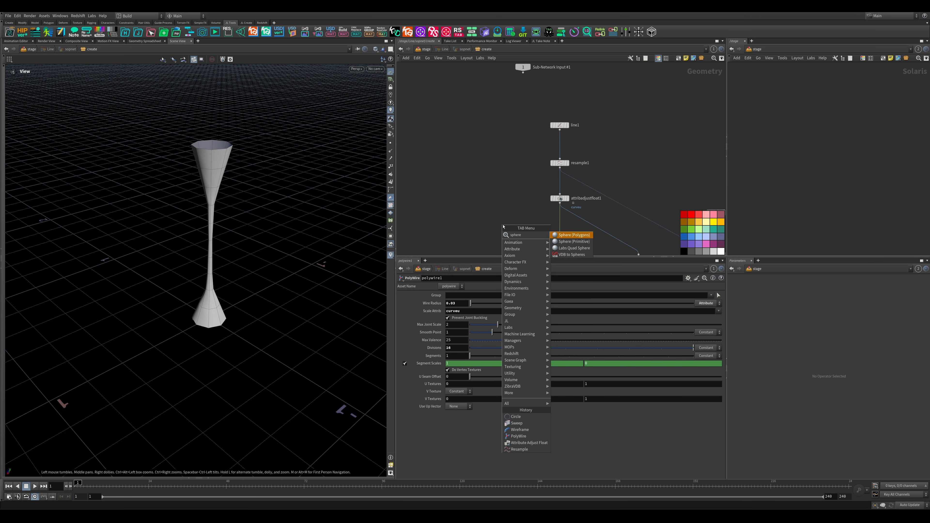
{"action": "key", "text": "Return"}
{"action": "left_click", "coordinate": [466, 126]}
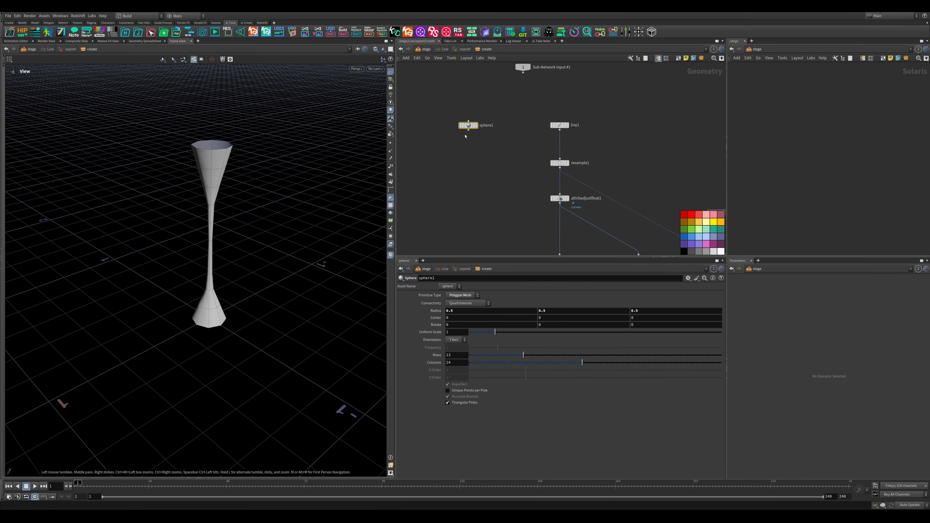
{"action": "left_click", "coordinate": [477, 126]}
{"action": "left_click", "coordinate": [460, 295]}
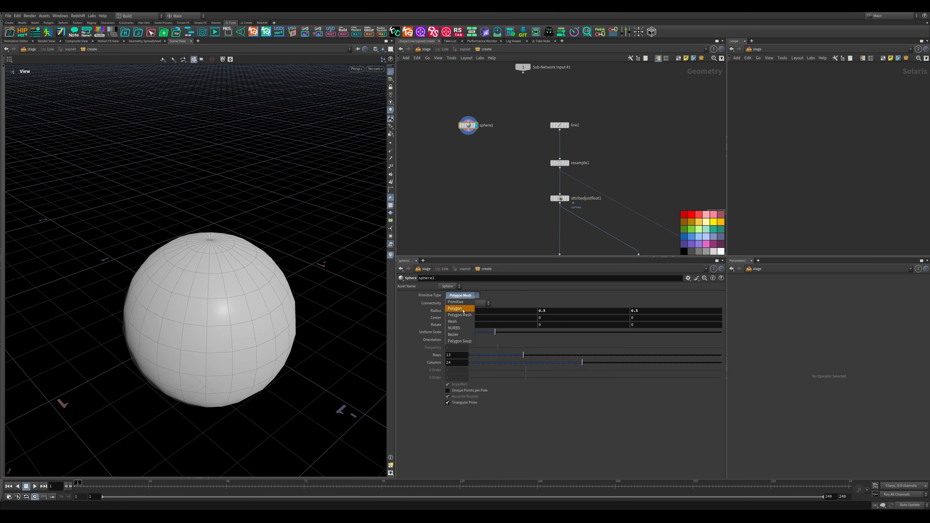
{"action": "left_click", "coordinate": [460, 307]}
- Add a Convert Line node fed by the Sphere node and display the sphere's edges as lines
{"action": "middle_click_drag", "start_coordinate": [497, 164], "coordinate": [497, 149]}
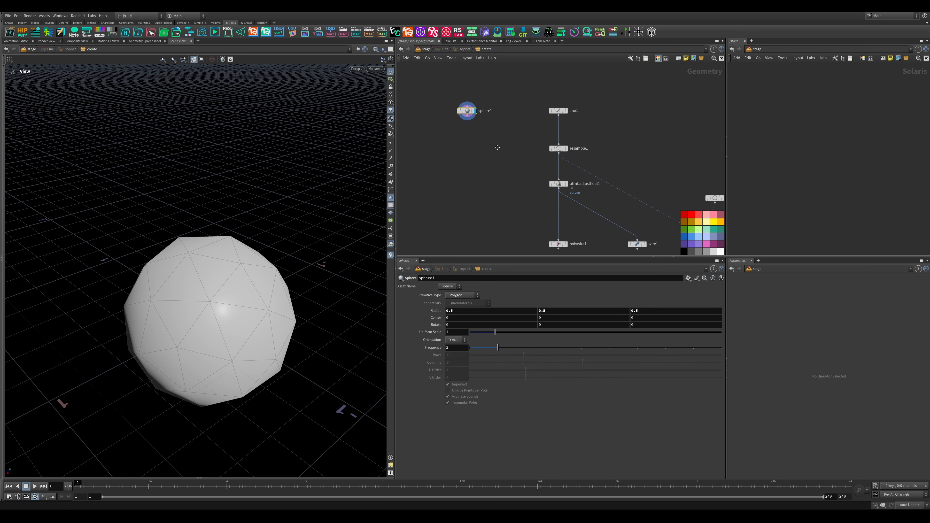
{"action": "key", "text": "Tab"}
{"action": "type", "text": "convertl"}
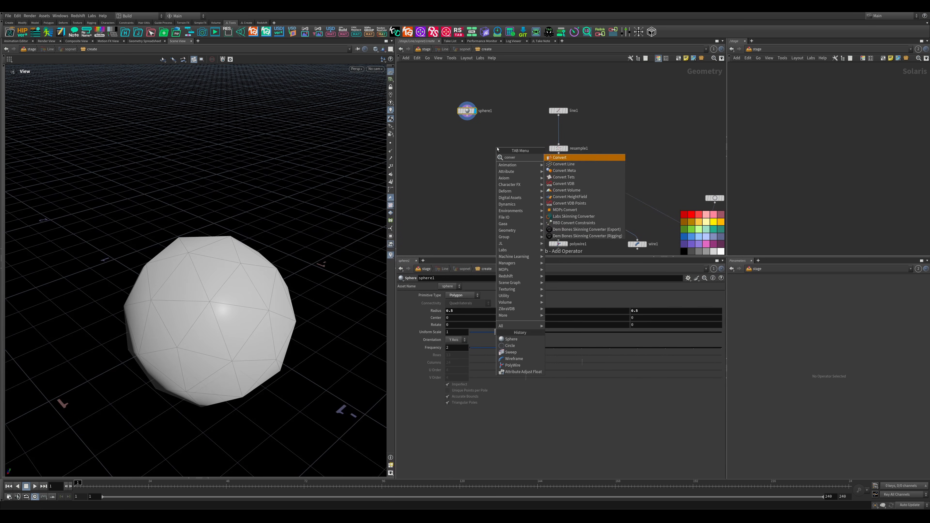
{"action": "key", "text": "Return"}
{"action": "left_click", "coordinate": [478, 148]}
{"action": "left_click", "coordinate": [486, 146]}
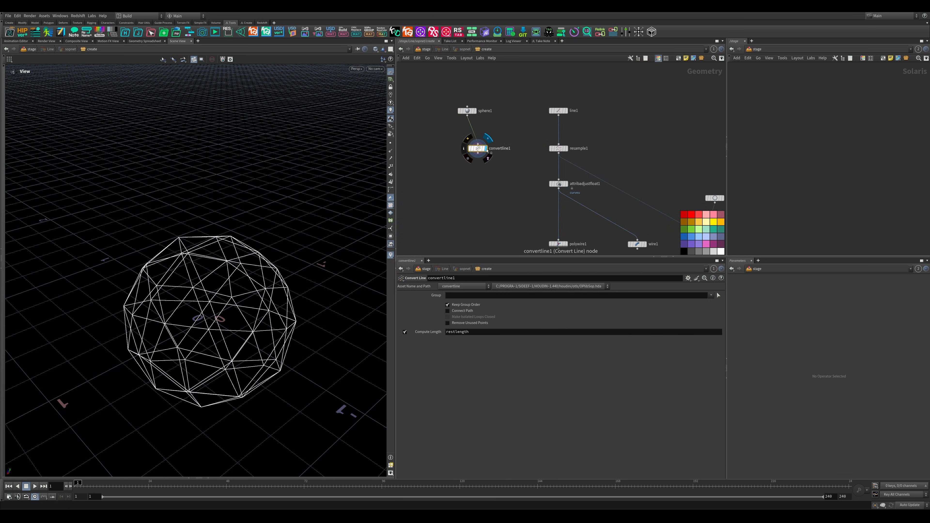
{"action": "left_click_drag", "start_coordinate": [171, 348], "coordinate": [180, 257]}
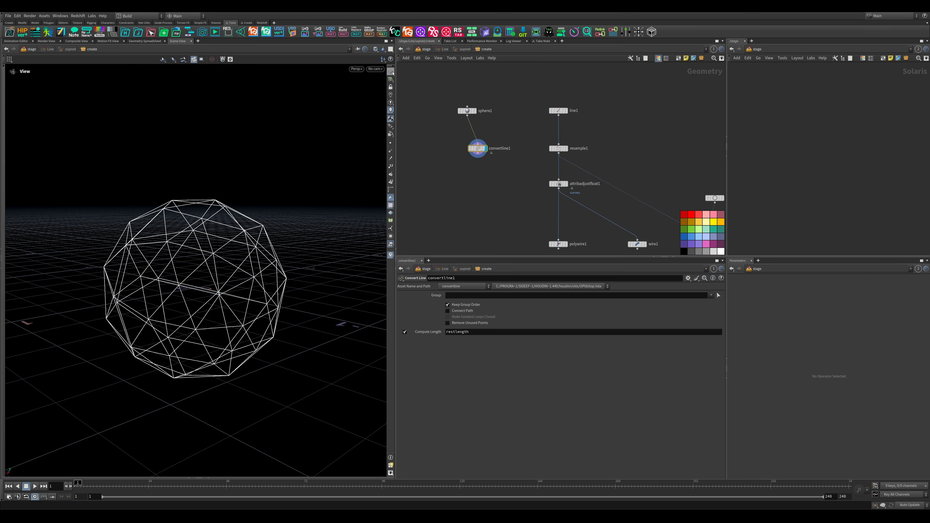
- Hide the viewport's reference grid and connect the Convert Line output to the Resample node's input
{"action": "left_click", "coordinate": [390, 72]}
{"action": "middle_click_drag", "start_coordinate": [474, 179], "coordinate": [474, 148]}
{"action": "left_click_drag", "start_coordinate": [476, 126], "coordinate": [558, 113]}
{"action": "middle_click_drag", "start_coordinate": [595, 162], "coordinate": [582, 110]}
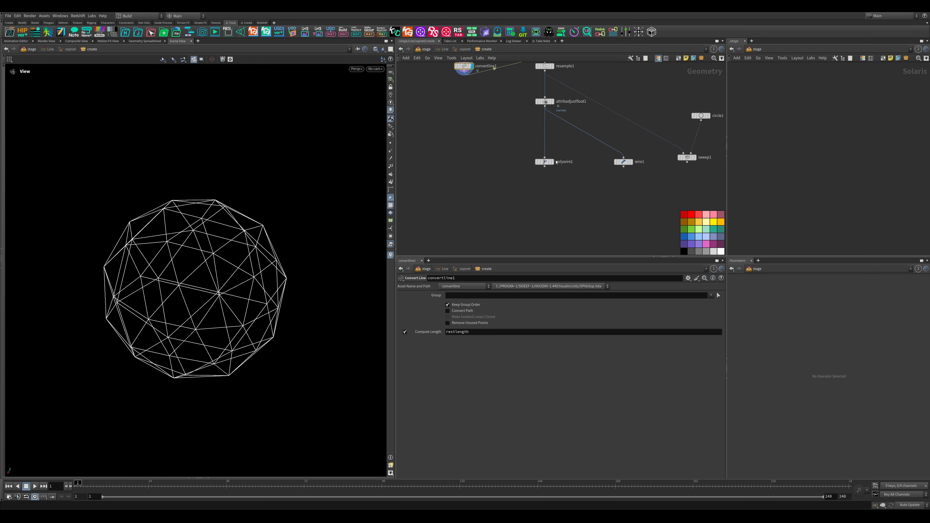
- Display the PolyWire node and inspect the sphere's tapered struts up close
{"action": "left_click", "coordinate": [553, 162]}
{"action": "left_click_drag", "start_coordinate": [205, 282], "coordinate": [140, 291]}
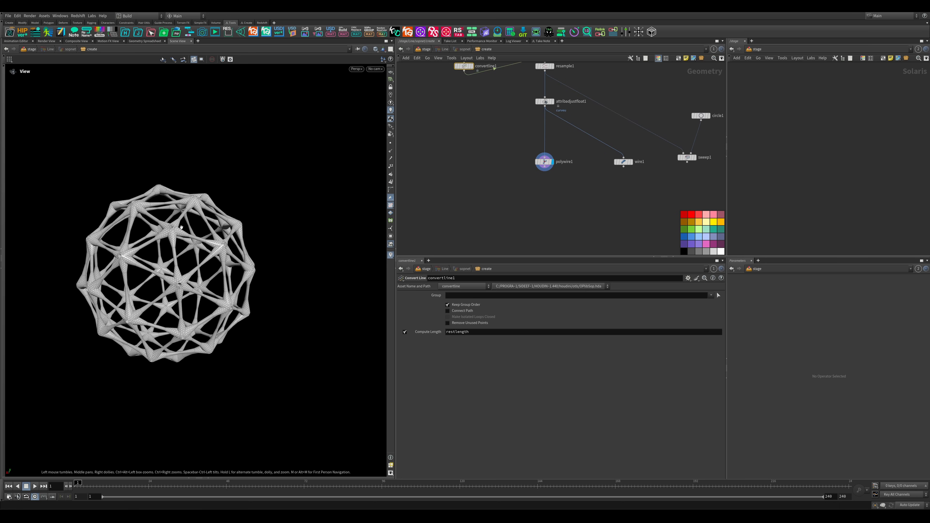
{"action": "scroll", "coordinate": [209, 239], "scroll_direction": "up", "scroll_amount": 6}
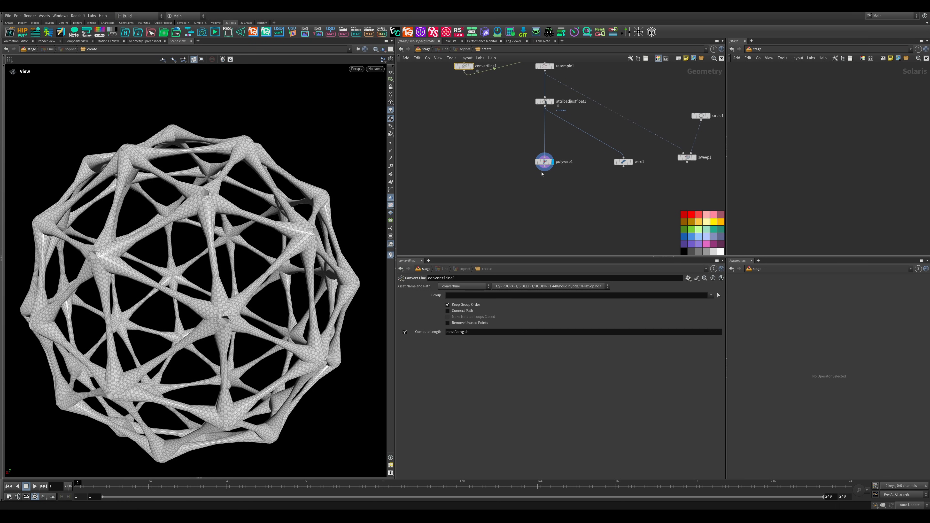
- Set the Sphere node's frequency to 8
{"action": "middle_click_drag", "start_coordinate": [473, 132], "coordinate": [500, 213]}
{"action": "left_click", "coordinate": [480, 110]}
{"action": "left_click_drag", "start_coordinate": [497, 348], "coordinate": [665, 350]}
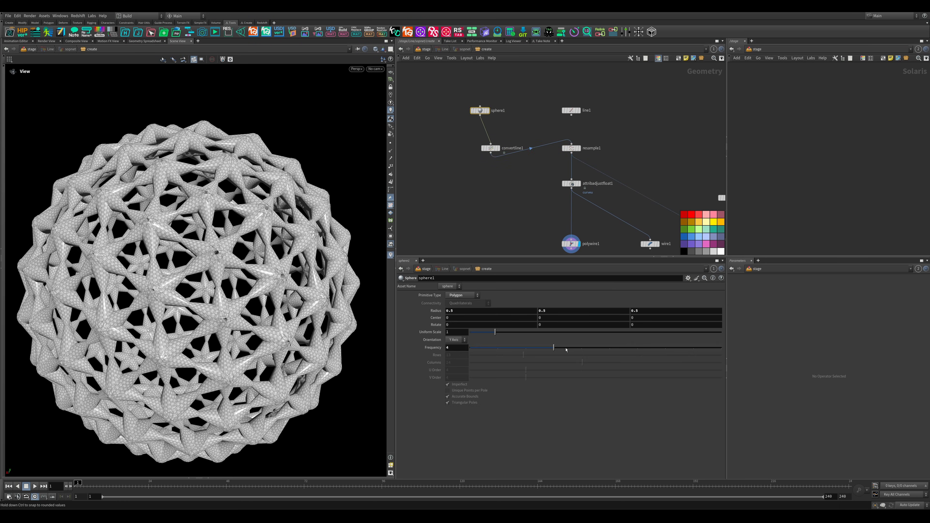
- Set the PolyWire node's wire radius to 0.29
{"action": "left_click", "coordinate": [567, 184]}
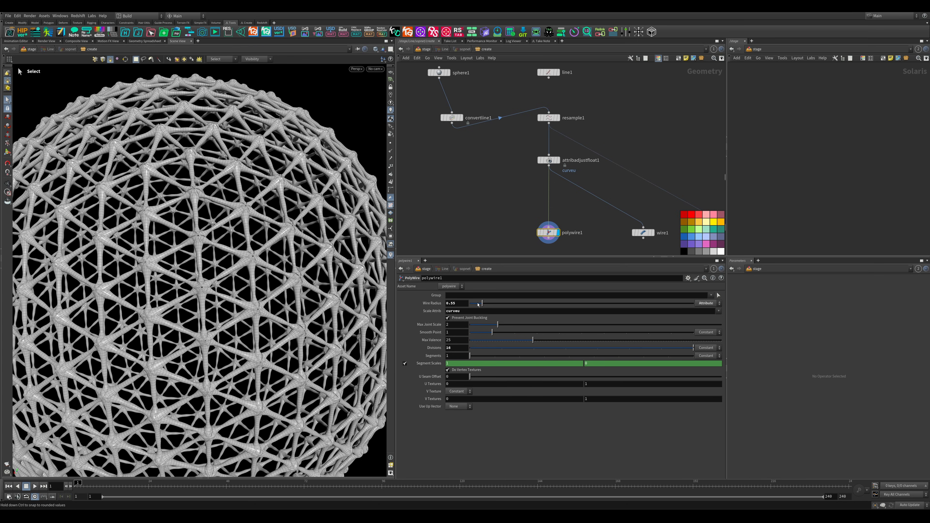
{"action": "left_click_drag", "start_coordinate": [476, 303], "coordinate": [475, 304]}
{"action": "scroll", "coordinate": [227, 289], "scroll_direction": "down", "scroll_amount": 4}
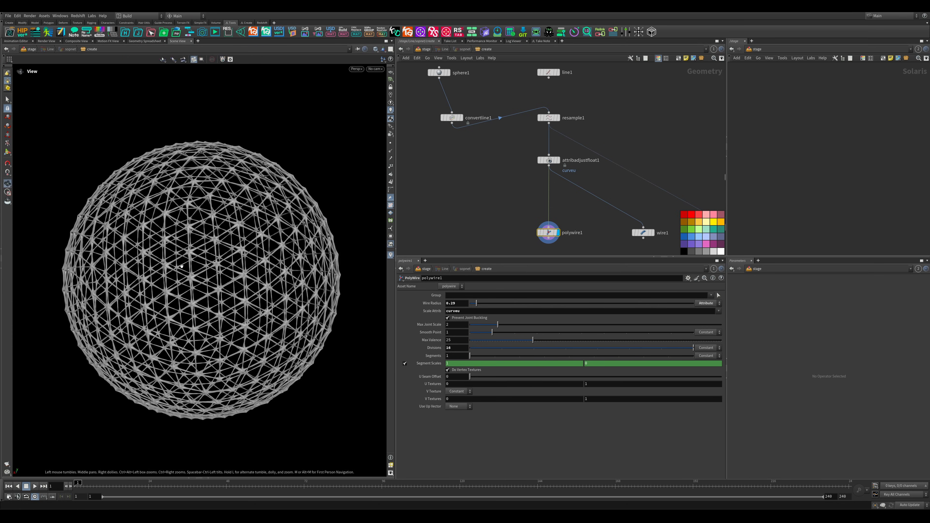
- Examine the thinner PolyWire struts of the sphere from several distances and angles
{"action": "left_click_drag", "start_coordinate": [227, 290], "coordinate": [255, 248], "text": "alt"}
{"action": "scroll", "coordinate": [223, 273], "scroll_direction": "down", "scroll_amount": 3}
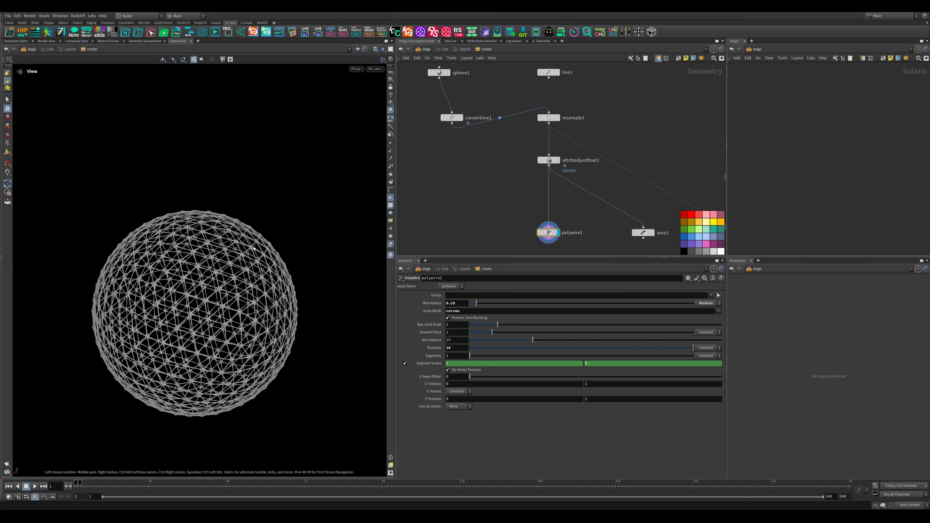
{"action": "scroll", "coordinate": [217, 307], "scroll_direction": "up", "scroll_amount": 6}
{"action": "scroll", "coordinate": [196, 279], "scroll_direction": "down", "scroll_amount": 3}
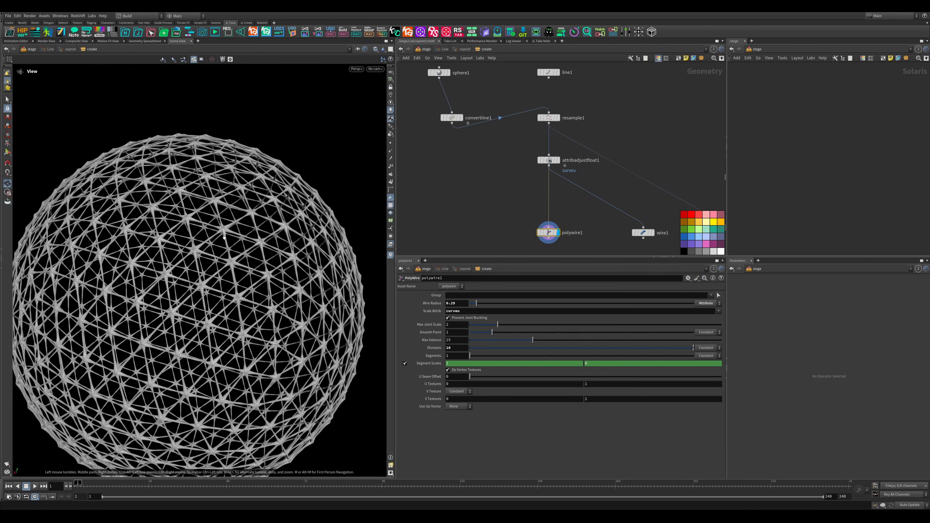
{"action": "scroll", "coordinate": [209, 253], "scroll_direction": "down", "scroll_amount": 3}
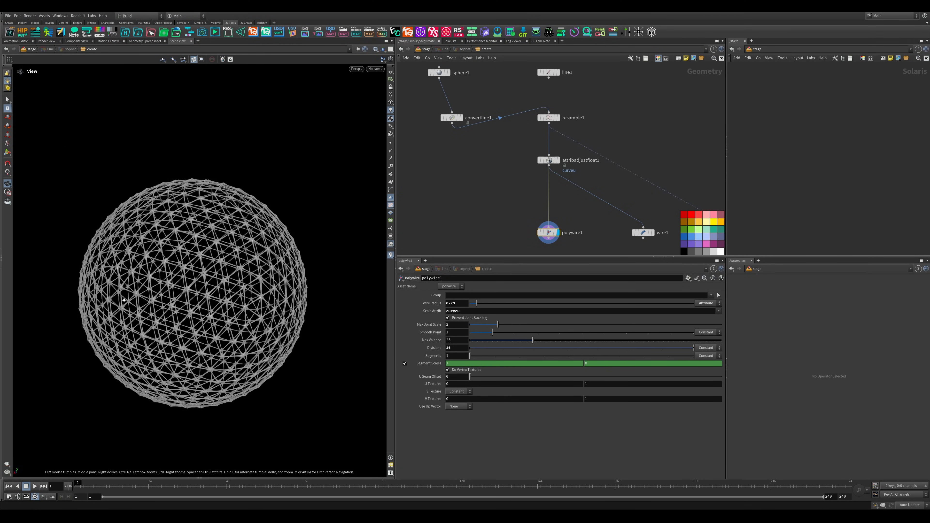
{"action": "scroll", "coordinate": [311, 228], "scroll_direction": "up", "scroll_amount": 8}
{"action": "scroll", "coordinate": [312, 229], "scroll_direction": "down", "scroll_amount": 6}
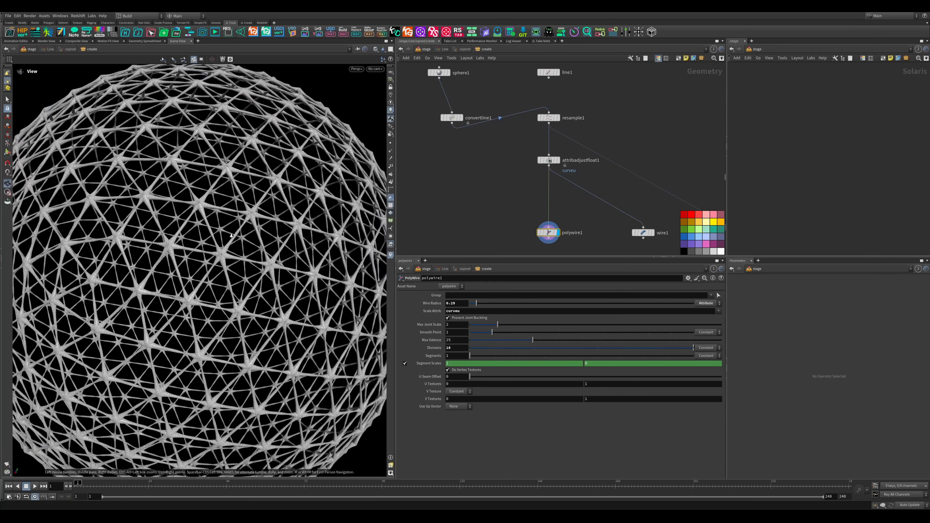
{"action": "scroll", "coordinate": [525, 190], "scroll_direction": "down", "scroll_amount": 1}
{"action": "scroll", "coordinate": [524, 190], "scroll_direction": "up", "scroll_amount": 4}
{"action": "scroll", "coordinate": [525, 190], "scroll_direction": "down", "scroll_amount": 4}
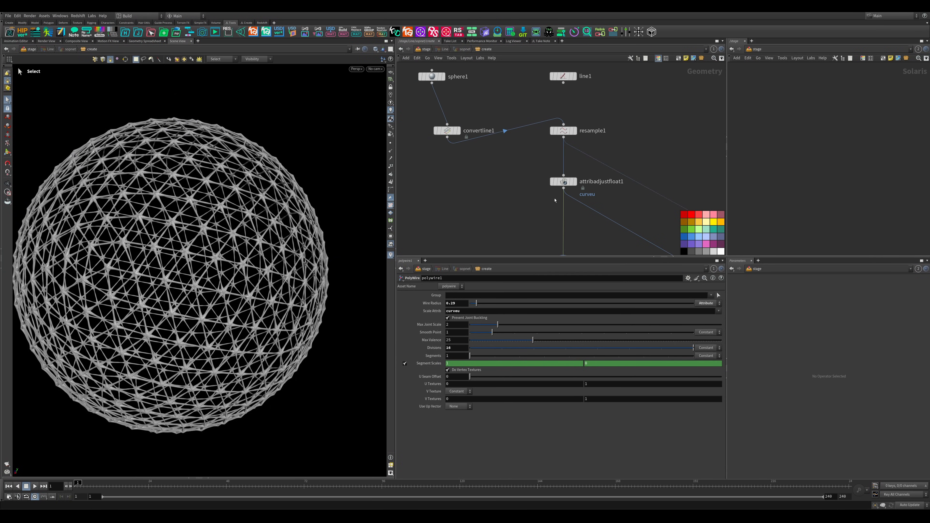
- Duplicate the Attribute Adjust Float node with its Resample connection, place it beside the original and display the copy
{"action": "scroll", "coordinate": [567, 201], "scroll_direction": "up", "scroll_amount": 4}
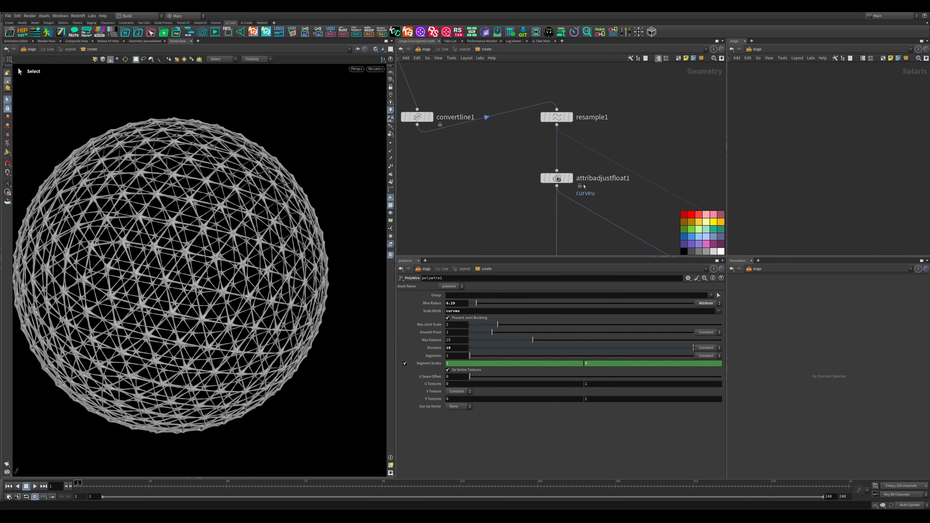
{"action": "mouse_move", "coordinate": [559, 180]}
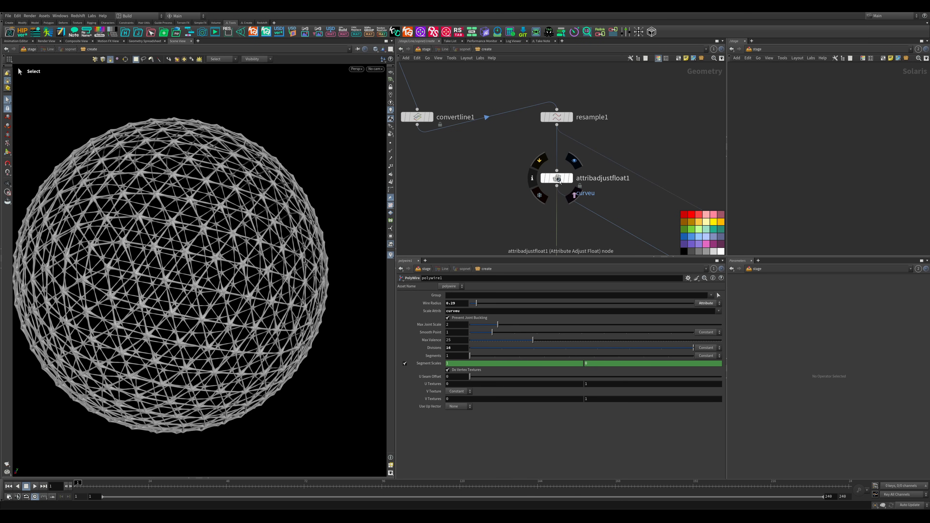
{"action": "left_click_drag", "start_coordinate": [559, 181], "coordinate": [458, 191], "text": "alt"}
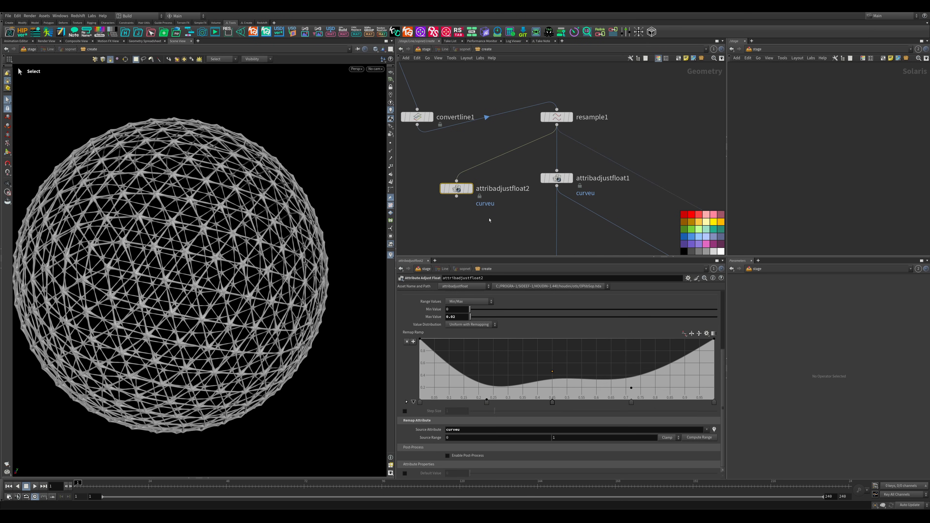
{"action": "middle_click_drag", "start_coordinate": [489, 220], "coordinate": [508, 207]}
{"action": "mouse_move", "coordinate": [492, 191]}
{"action": "left_click", "coordinate": [492, 160]}
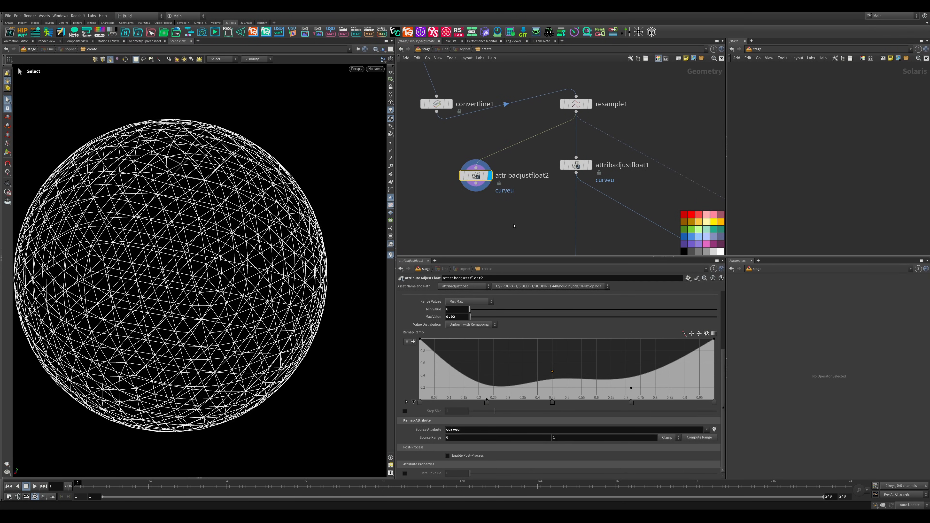
- Set the attribute name of the duplicated Attribute Adjust Float node to pscale
{"action": "scroll", "coordinate": [444, 339], "scroll_direction": "up", "scroll_amount": 5}
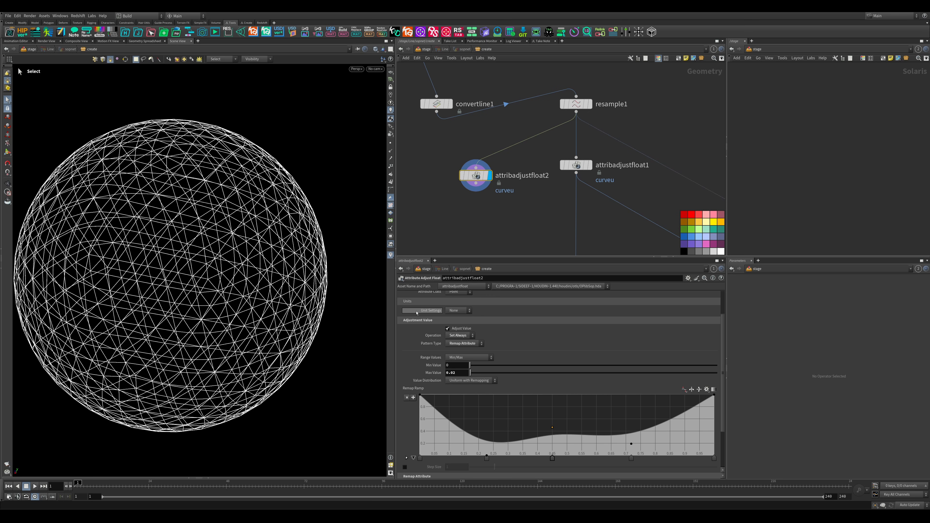
{"action": "left_click", "coordinate": [440, 198]}
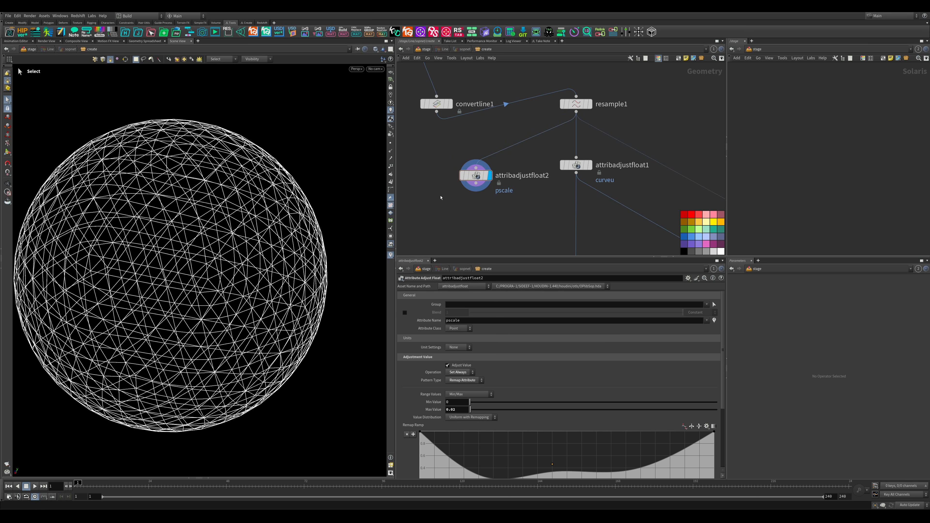
{"action": "mouse_move", "coordinate": [197, 223]}
{"action": "left_mouse_down", "text": "alt"}
{"action": "mouse_move", "coordinate": [200, 244]}
{"action": "mouse_move", "coordinate": [212, 231]}
{"action": "left_mouse_up", "text": "alt"}
{"action": "scroll", "coordinate": [212, 231], "scroll_direction": "down", "scroll_amount": 1}
{"action": "right_click_drag", "start_coordinate": [212, 231], "coordinate": [233, 226], "text": "alt"}
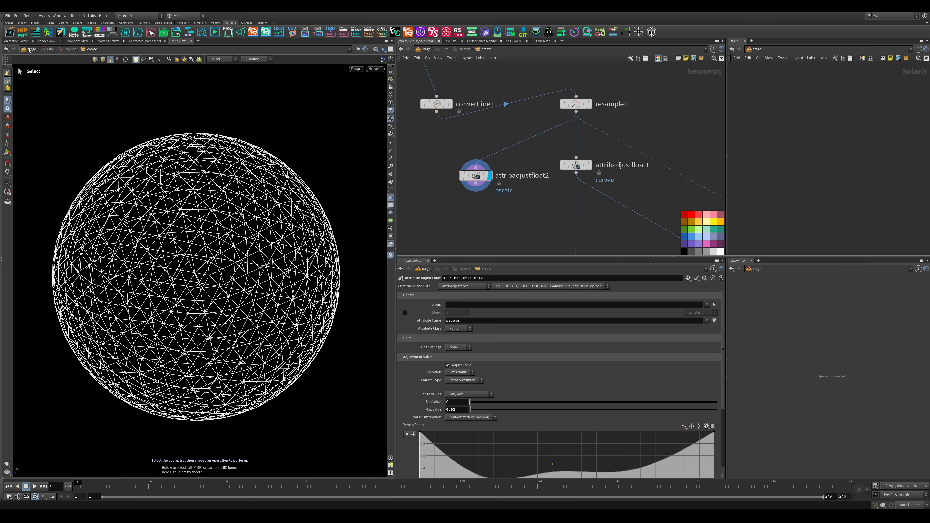
- Show the stage level in the viewport and inspect the thickness of the sphere's pscale-driven curves
{"action": "left_click", "coordinate": [30, 49]}
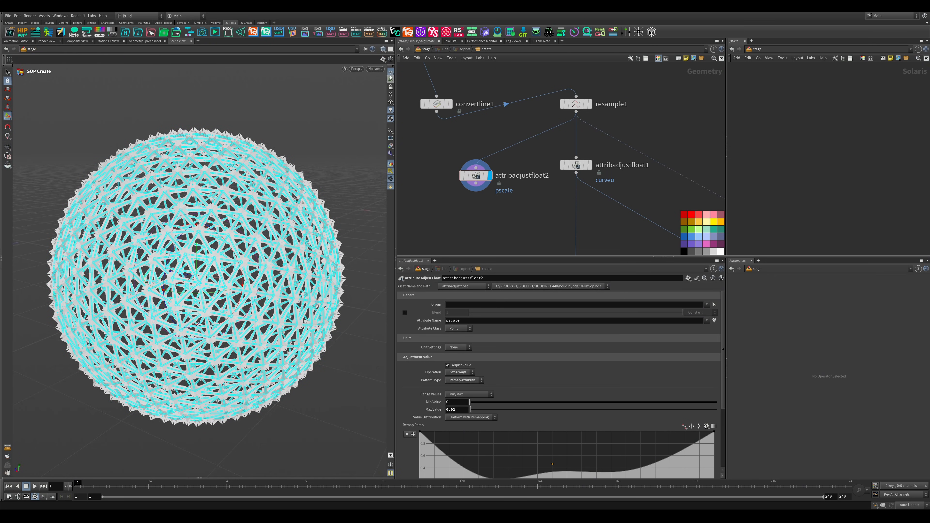
{"action": "right_click_drag", "start_coordinate": [189, 229], "coordinate": [238, 227], "text": "alt"}
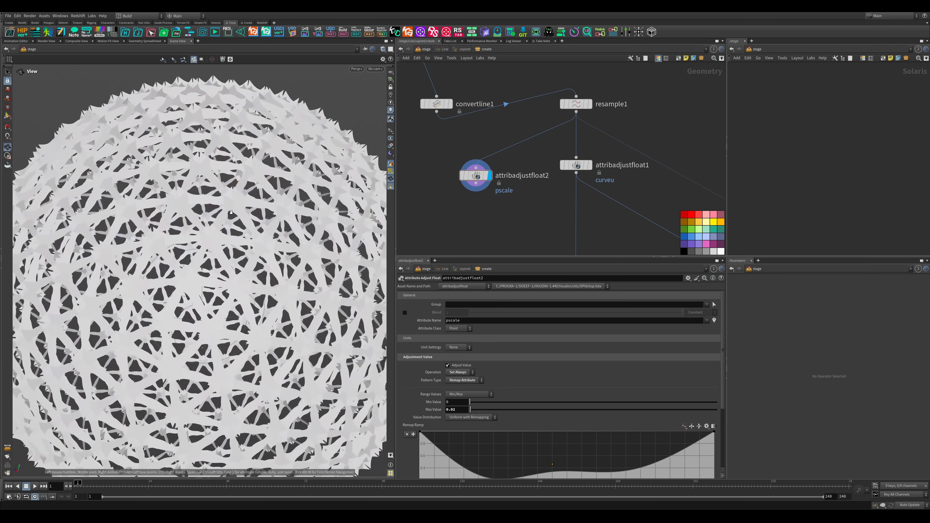
{"action": "middle_click_drag", "start_coordinate": [506, 225], "coordinate": [500, 183]}
{"action": "scroll", "coordinate": [475, 329], "scroll_direction": "down", "scroll_amount": 3}
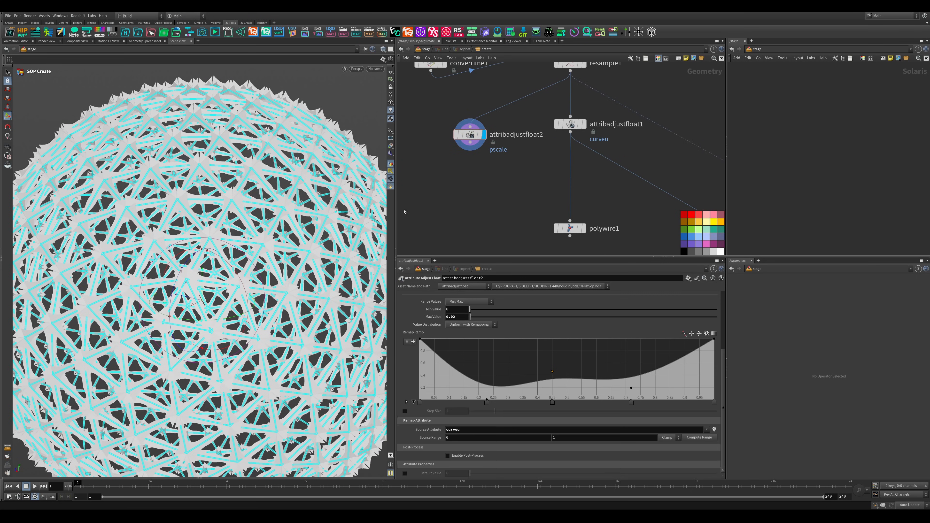
{"action": "right_click_drag", "start_coordinate": [253, 220], "coordinate": [219, 216], "text": "alt"}
- Set the Sphere node's uniform scale to 10
{"action": "middle_click_drag", "start_coordinate": [472, 114], "coordinate": [505, 218]}
{"action": "left_click", "coordinate": [446, 104]}
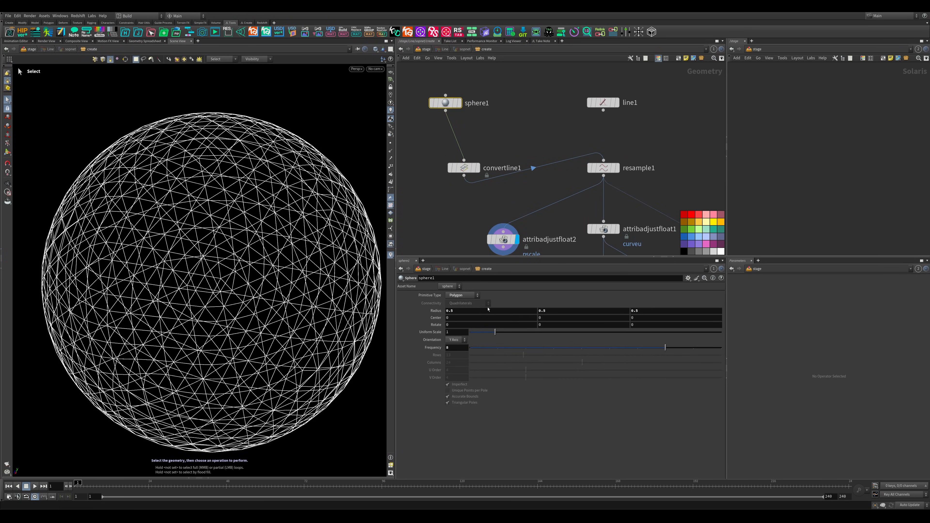
{"action": "left_click_drag", "start_coordinate": [494, 332], "coordinate": [723, 332]}
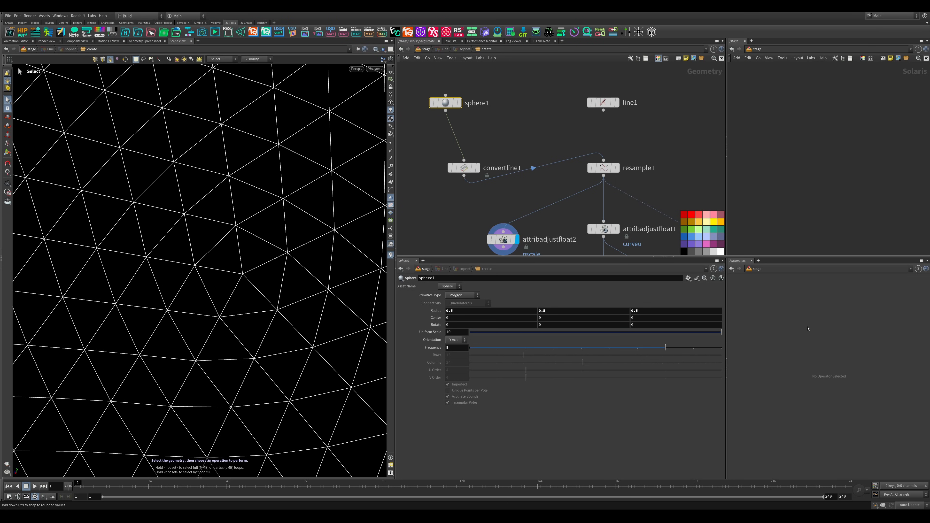
- Return to the stage level and inspect the enlarged sphere's curve thickness
{"action": "middle_click_drag", "start_coordinate": [429, 126], "coordinate": [433, 81]}
{"action": "left_click", "coordinate": [423, 49]}
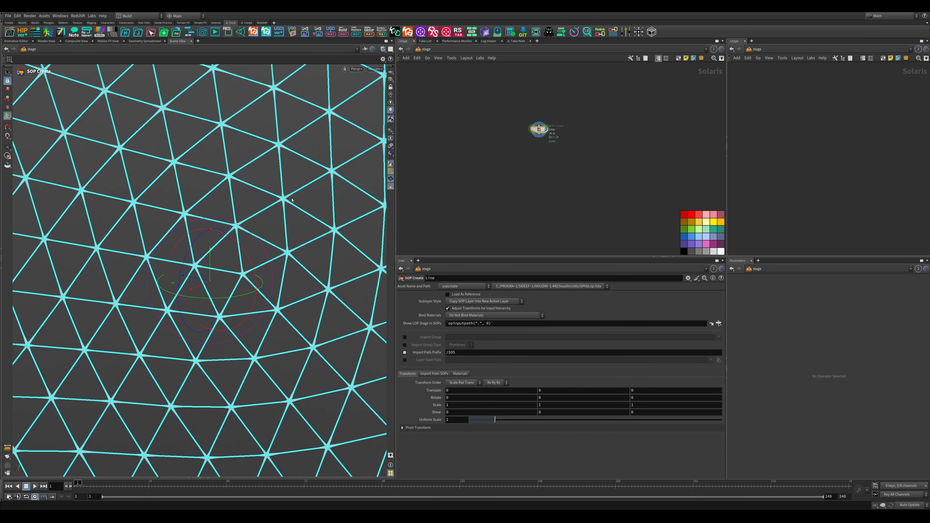
{"action": "scroll", "coordinate": [256, 175], "scroll_direction": "down", "scroll_amount": 10}
{"action": "scroll", "coordinate": [256, 174], "scroll_direction": "up", "scroll_amount": 10}
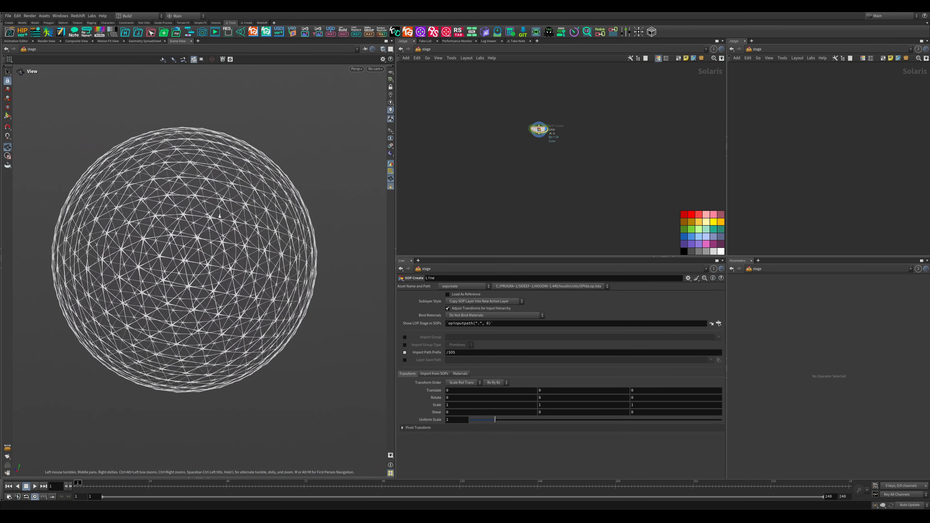
{"action": "key", "text": "Return"}
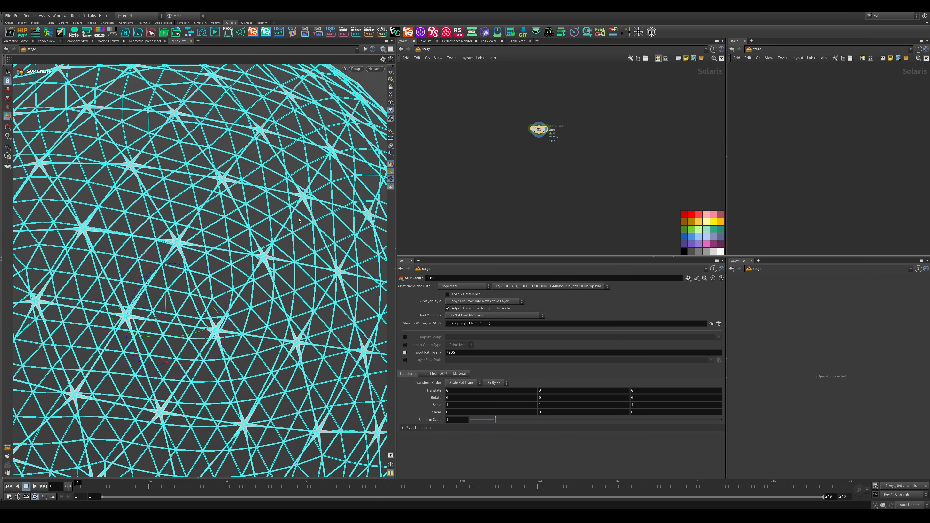
- Go back inside the Line SOP Create node and set the Sphere node's frequency to 16
{"action": "mouse_move", "coordinate": [544, 130]}
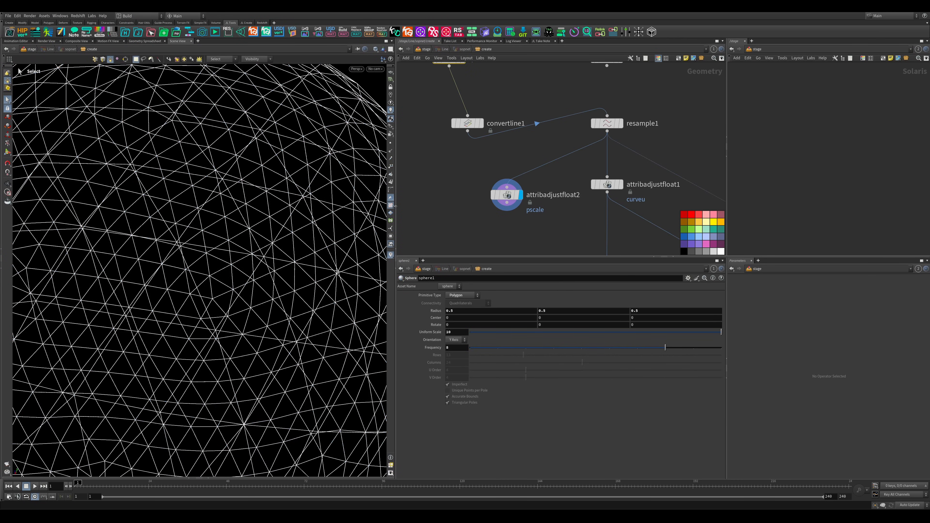
{"action": "scroll", "coordinate": [555, 155], "scroll_direction": "down", "scroll_amount": 2}
{"action": "middle_click_drag", "start_coordinate": [497, 104], "coordinate": [515, 190]}
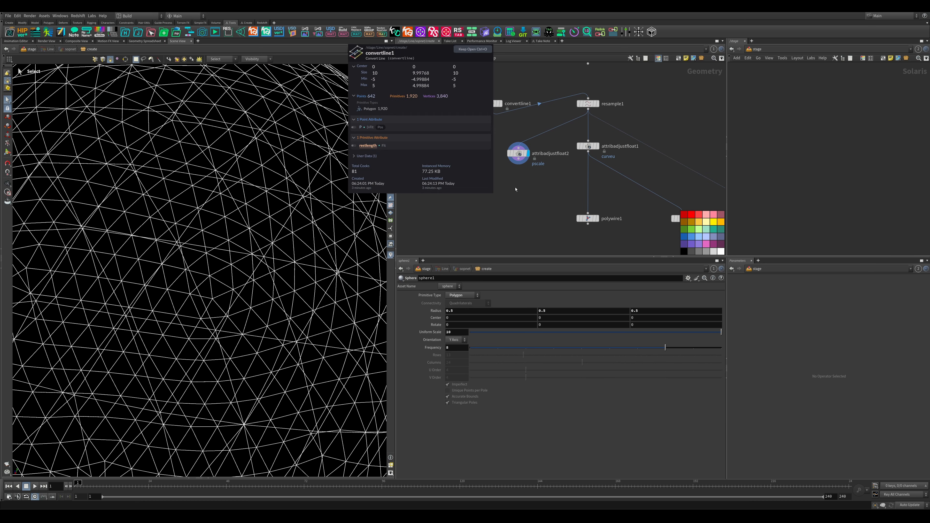
{"action": "middle_click_drag", "start_coordinate": [516, 152], "coordinate": [539, 243]}
{"action": "middle_click_drag", "start_coordinate": [505, 126], "coordinate": [525, 229]}
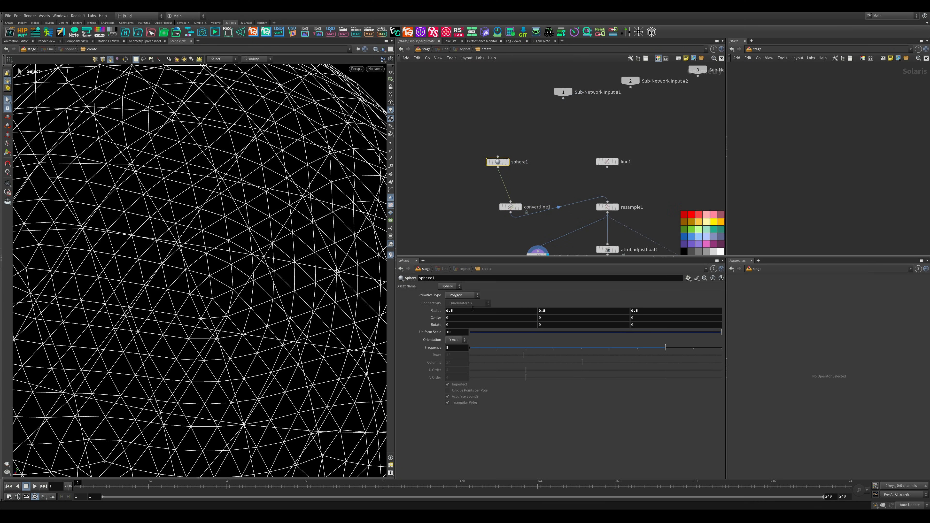
{"action": "key", "text": "Return"}
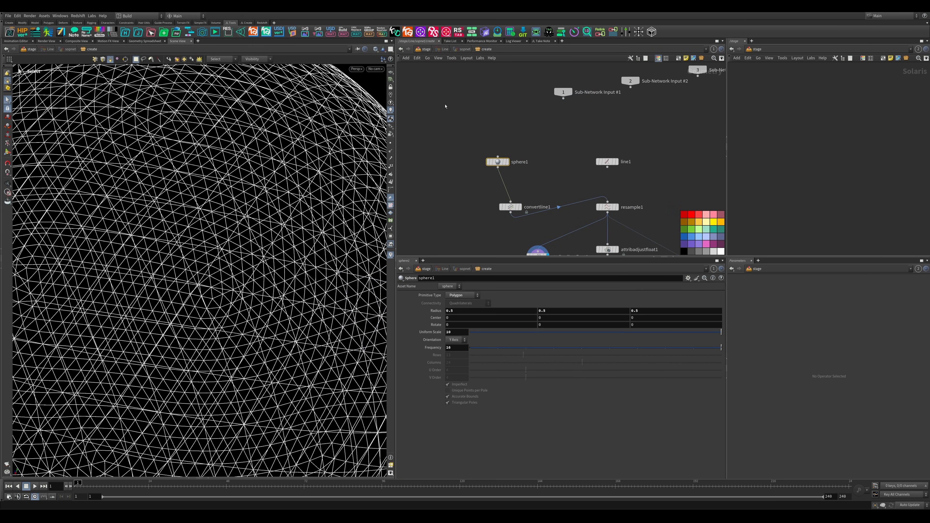
- Go up to the stage level, leave the transform handle and inspect the denser sphere from several angles
{"action": "left_click", "coordinate": [428, 51]}
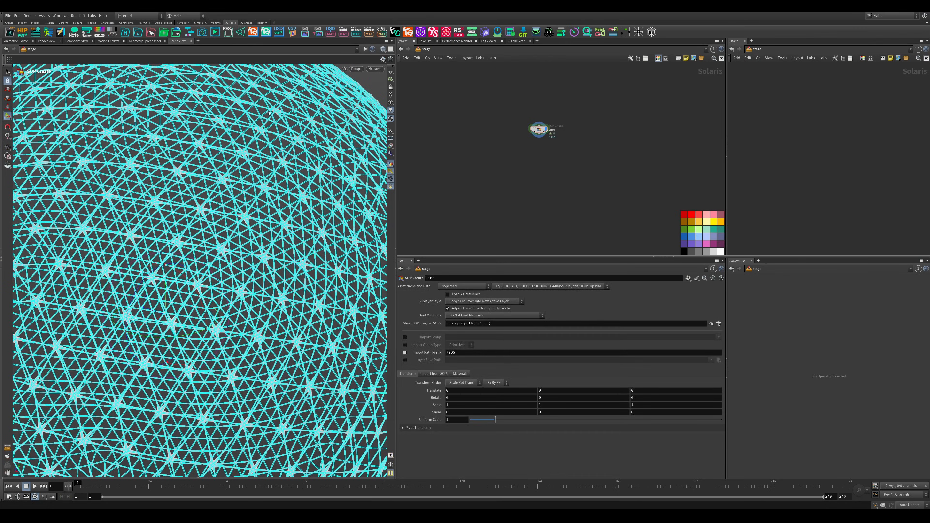
{"action": "key", "text": "Escape"}
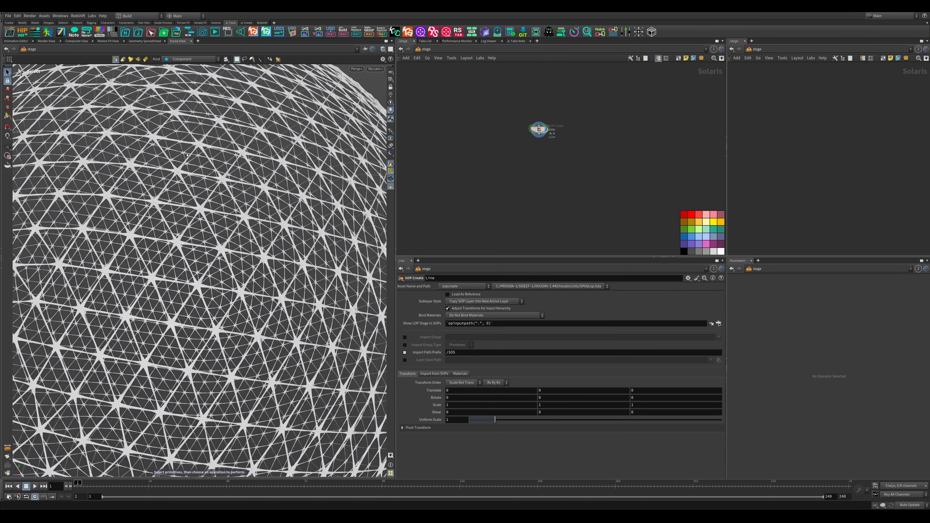
{"action": "right_click_drag", "start_coordinate": [223, 228], "coordinate": [138, 220]}
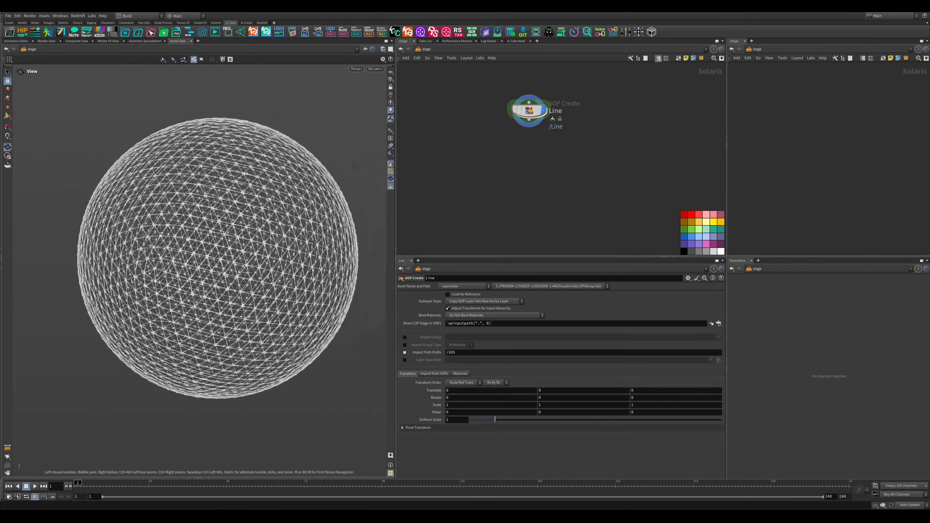
{"action": "middle_click_drag", "start_coordinate": [210, 227], "coordinate": [189, 250], "text": "alt"}
{"action": "right_click_drag", "start_coordinate": [189, 249], "coordinate": [226, 251], "text": "alt"}
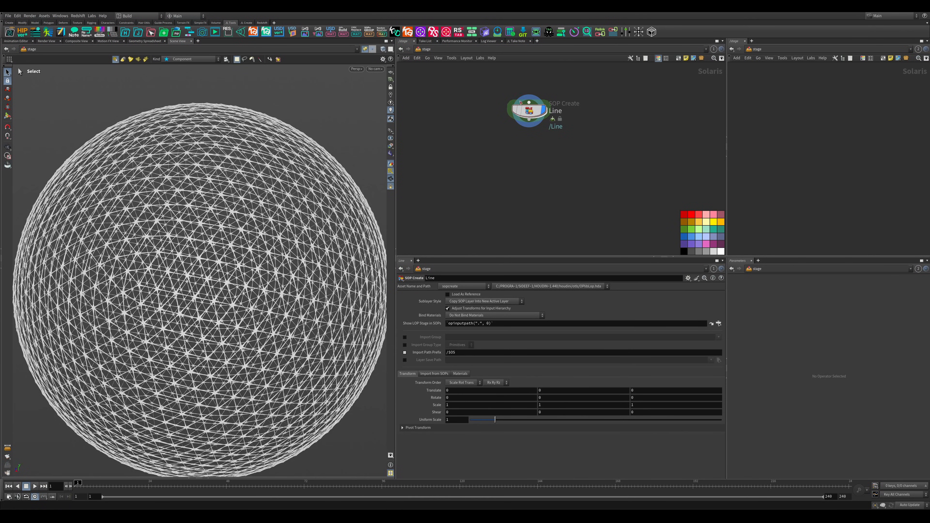
- Inside the Line SOP Create, reshape the pscale remap ramp: raise its first inner point to 1 near 0.33 and add a low point near 0.56
{"action": "double_click", "coordinate": [529, 110]}
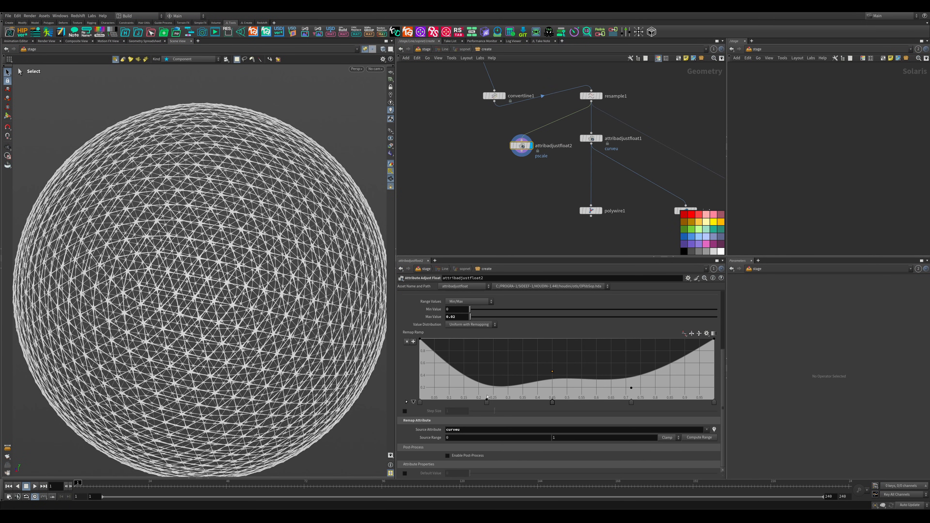
{"action": "left_click_drag", "start_coordinate": [486, 399], "coordinate": [491, 308]}
{"action": "left_click_drag", "start_coordinate": [499, 357], "coordinate": [515, 336]}
{"action": "left_click_drag", "start_coordinate": [588, 374], "coordinate": [584, 388]}
{"action": "mouse_move", "coordinate": [457, 317]}
{"action": "middle_mouse_down"}
{"action": "mouse_move", "coordinate": [472, 325]}
{"action": "mouse_move", "coordinate": [459, 328]}
{"action": "middle_mouse_up"}
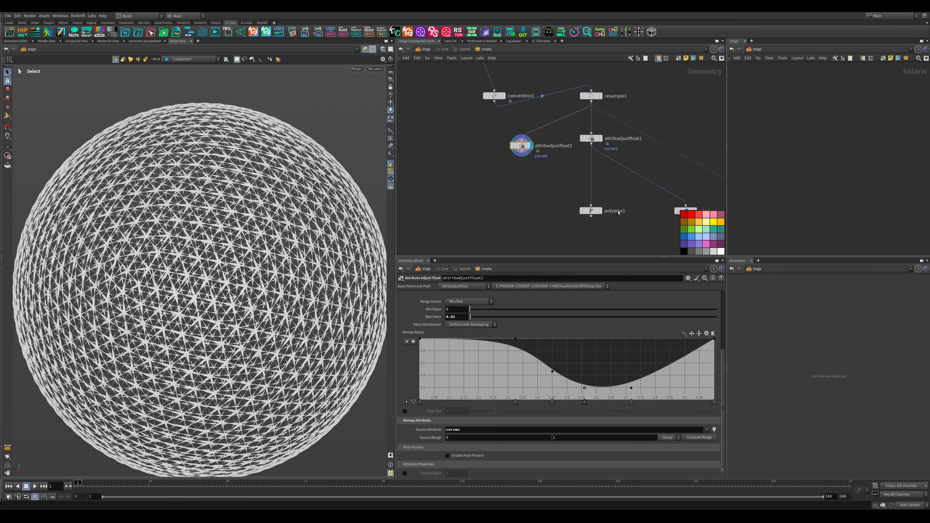
- Review the settings of the PolyWire and pscale Attribute Adjust Float nodes and return to the stage level
{"action": "left_click", "coordinate": [591, 210]}
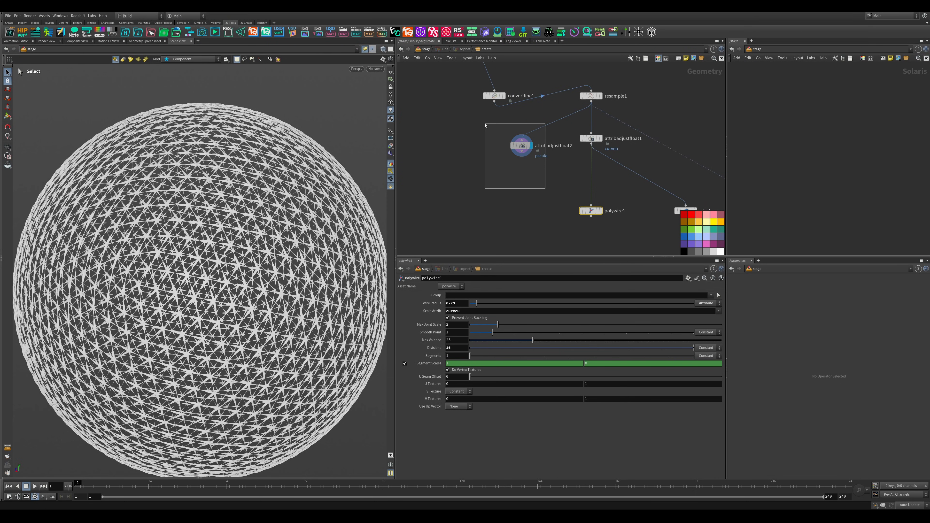
{"action": "left_click", "coordinate": [522, 145]}
{"action": "middle_click_drag", "start_coordinate": [470, 194], "coordinate": [477, 185]}
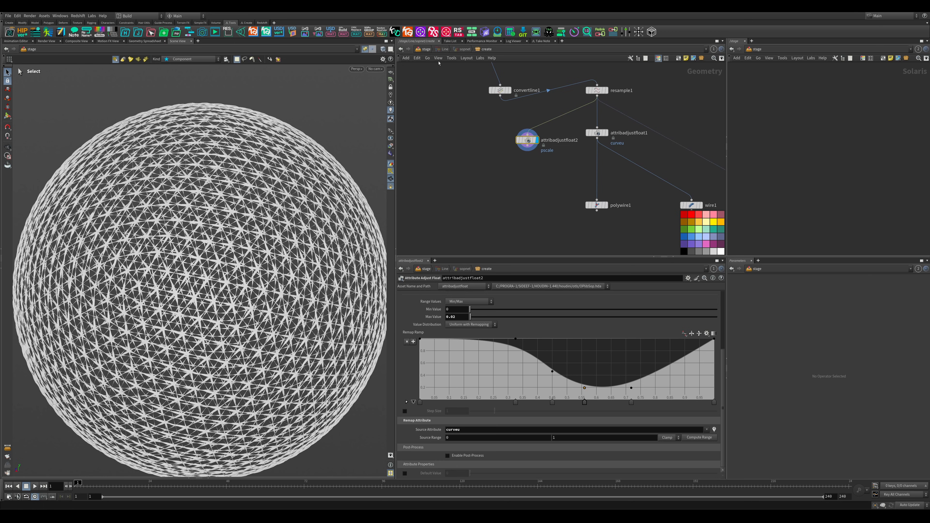
{"action": "left_click", "coordinate": [425, 49]}
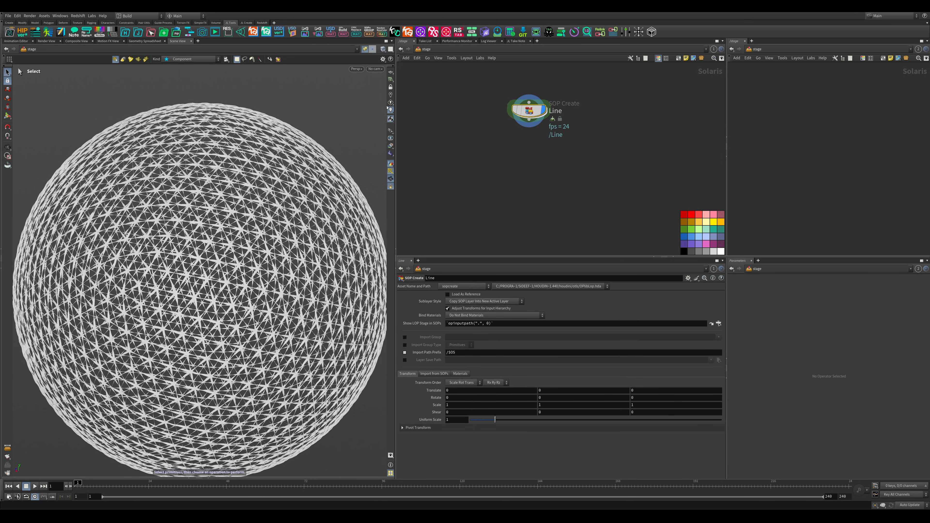
- Add an Area Light after the Line SOP Create node and render the viewport with Karma XPU
{"action": "middle_click_drag", "start_coordinate": [439, 156], "coordinate": [445, 147]}
{"action": "key", "text": "Tab"}
{"action": "type", "text": "ar"}
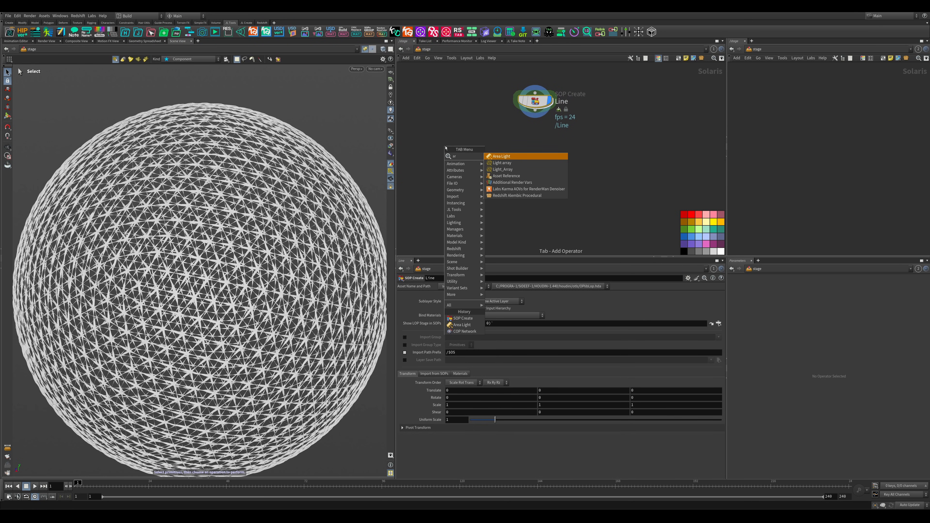
{"action": "key", "text": "Return"}
{"action": "left_click", "coordinate": [354, 70]}
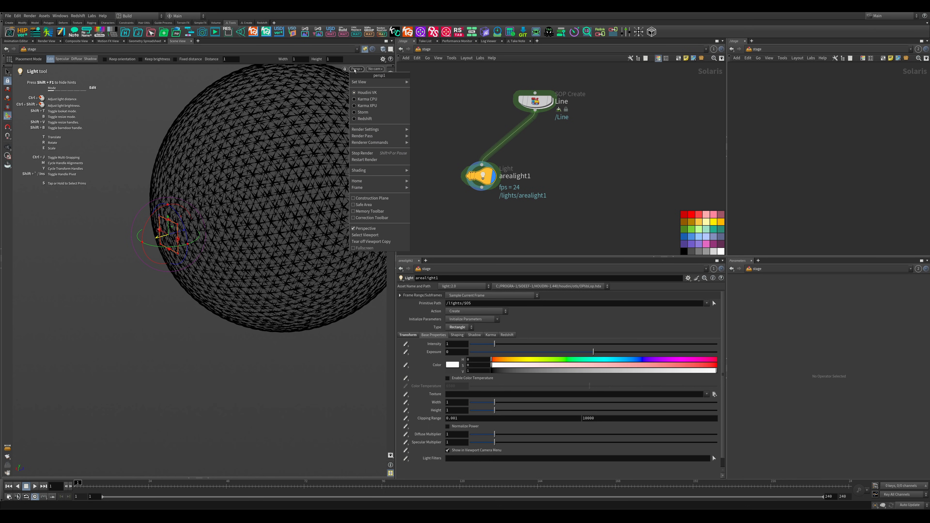
{"action": "left_click", "coordinate": [370, 106]}
- Enlarge the area light to about 4.5 wide by 3.3 high and raise its intensity to about 2.06
{"action": "left_click_drag", "start_coordinate": [169, 252], "coordinate": [160, 346]}
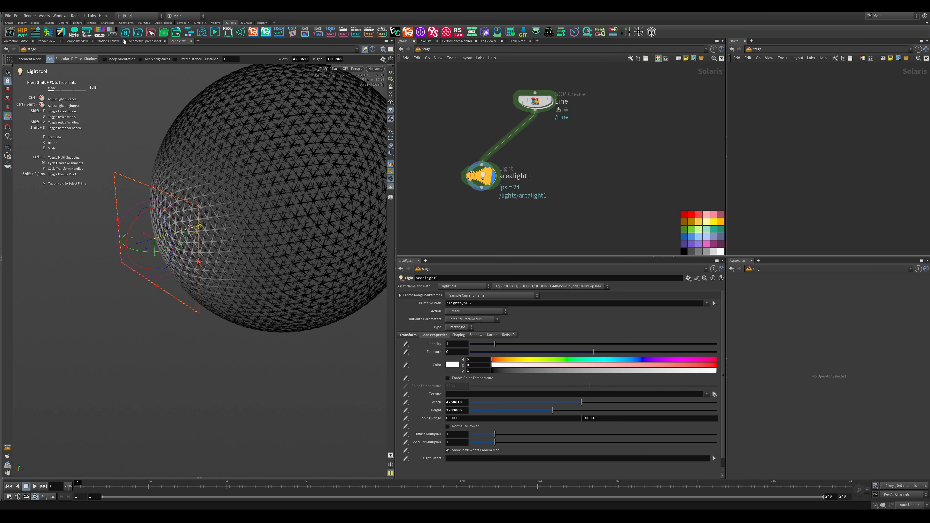
{"action": "left_click", "coordinate": [115, 34]}
{"action": "left_click", "coordinate": [115, 34]}
{"action": "left_click_drag", "start_coordinate": [186, 301], "coordinate": [199, 265], "text": "alt"}
{"action": "left_click_drag", "start_coordinate": [494, 344], "coordinate": [521, 344]}
- Examine the lit wire sphere in the Karma render from several angles and distances
{"action": "left_click_drag", "start_coordinate": [212, 271], "coordinate": [260, 280], "text": "alt"}
{"action": "scroll", "coordinate": [260, 283], "scroll_direction": "down", "scroll_amount": 5}
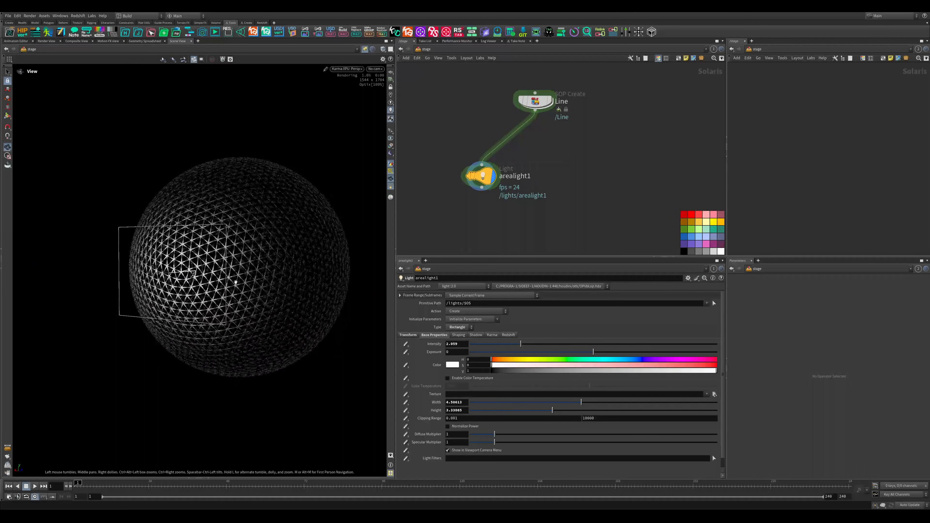
{"action": "middle_click_drag", "start_coordinate": [260, 283], "coordinate": [245, 291], "text": "alt"}
{"action": "key", "text": "Return"}
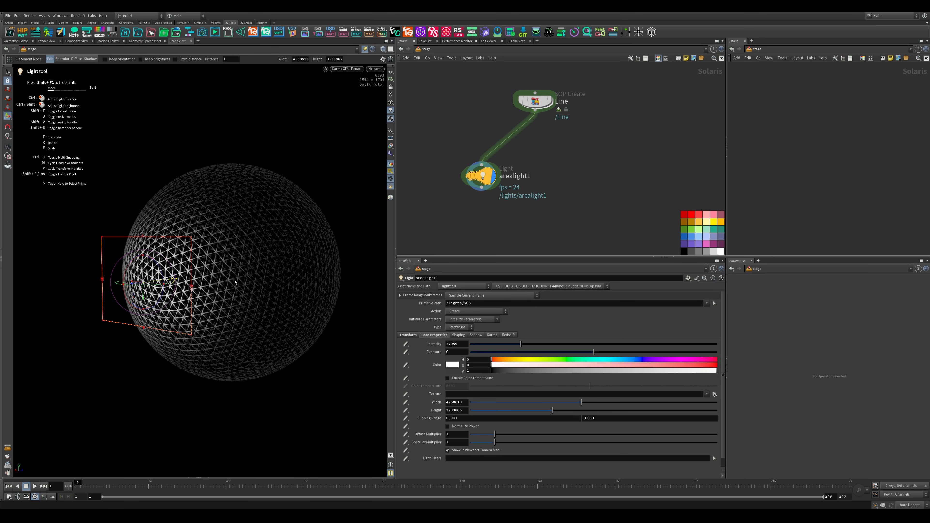
{"action": "left_click_drag", "start_coordinate": [235, 281], "coordinate": [216, 301], "text": "alt"}
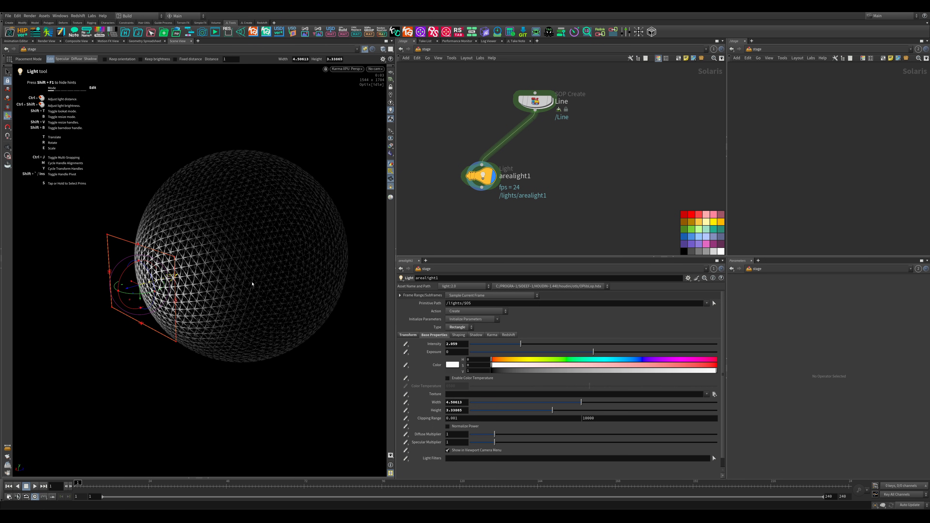
{"action": "mouse_move", "coordinate": [267, 222]}
{"action": "right_mouse_down", "text": "alt"}
{"action": "mouse_move", "coordinate": [234, 240]}
{"action": "mouse_move", "coordinate": [259, 228]}
{"action": "right_mouse_up", "text": "alt"}
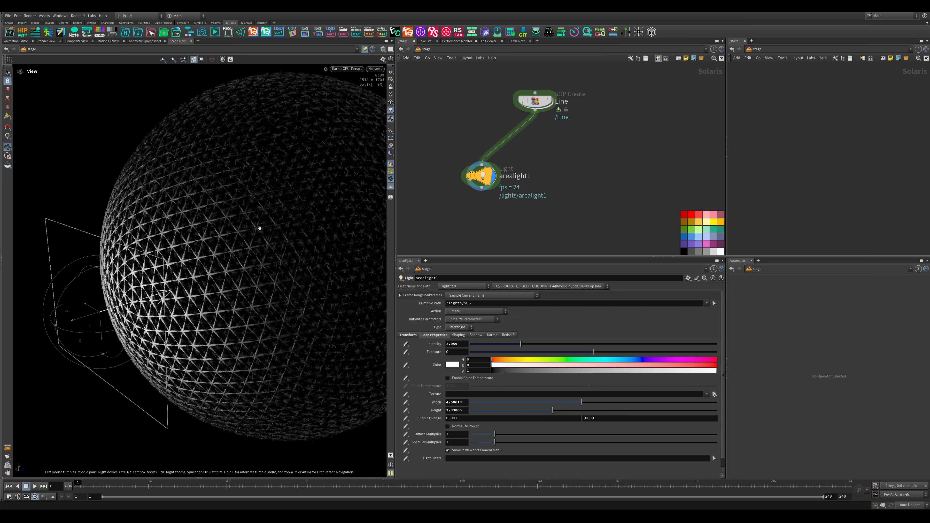
- Inside the Line SOP Create, lower the Sphere node's frequency to 4 and display the PolyWire node's output
{"action": "double_click", "coordinate": [516, 102]}
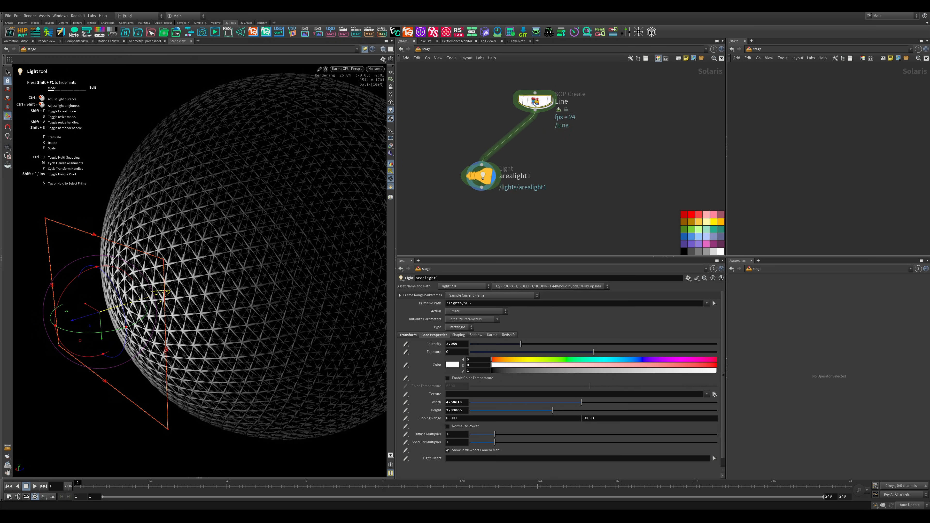
{"action": "mouse_move", "coordinate": [493, 136]}
{"action": "middle_mouse_down"}
{"action": "mouse_move", "coordinate": [513, 224]}
{"action": "mouse_move", "coordinate": [491, 121]}
{"action": "middle_mouse_up"}
{"action": "left_click", "coordinate": [509, 145]}
{"action": "left_click", "coordinate": [543, 348]}
{"action": "left_click", "coordinate": [593, 198]}
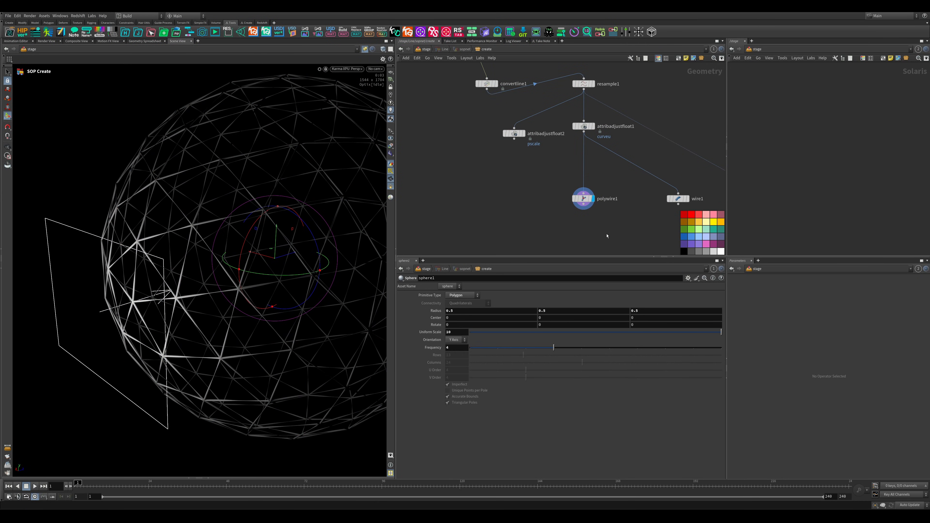
- Set the PolyWire node's Wire Radius to 1.58 and inspect the rendered wires from several angles
{"action": "left_click", "coordinate": [583, 199]}
{"action": "left_click_drag", "start_coordinate": [476, 303], "coordinate": [505, 304]}
{"action": "left_click_drag", "start_coordinate": [222, 235], "coordinate": [252, 245], "text": "alt"}
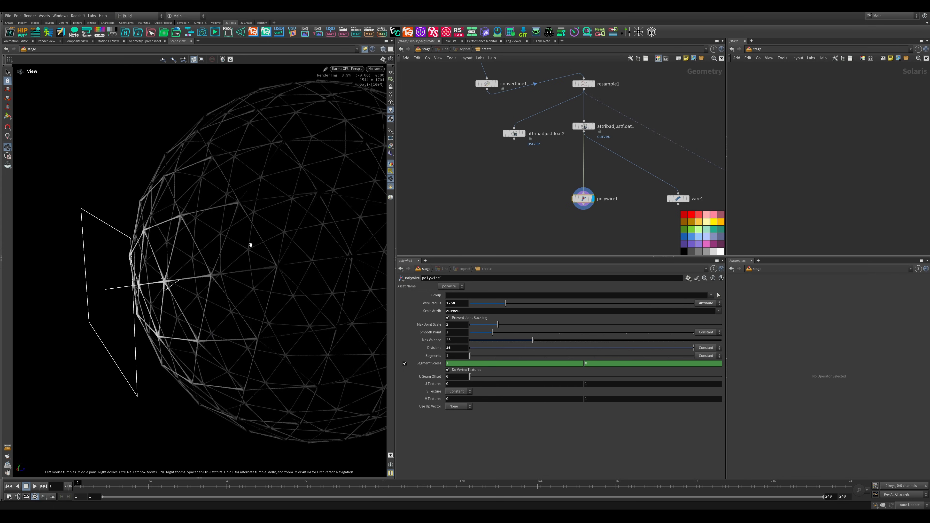
{"action": "right_click_drag", "start_coordinate": [252, 245], "coordinate": [230, 266], "text": "alt"}
{"action": "left_click_drag", "start_coordinate": [230, 267], "coordinate": [255, 266], "text": "alt"}
{"action": "middle_click_drag", "start_coordinate": [255, 264], "coordinate": [228, 247], "text": "alt"}
{"action": "right_click_drag", "start_coordinate": [228, 247], "coordinate": [261, 249], "text": "alt"}
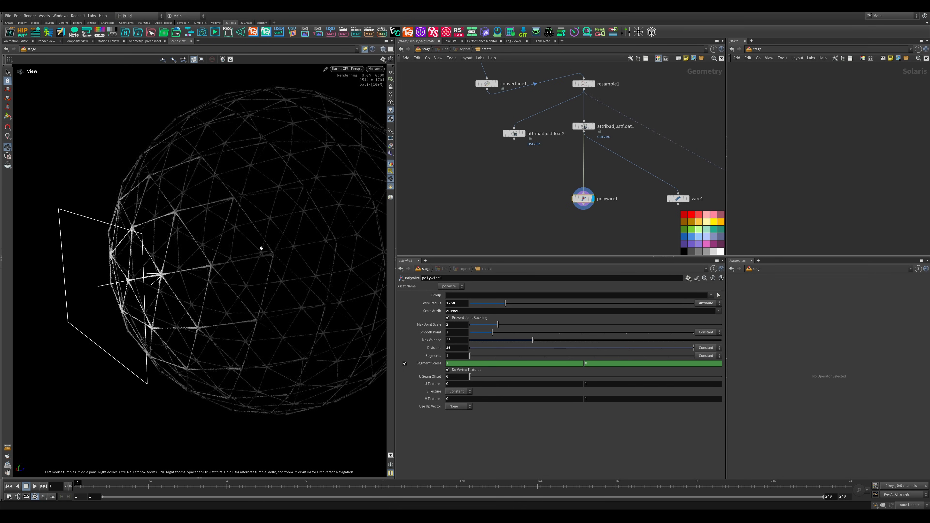